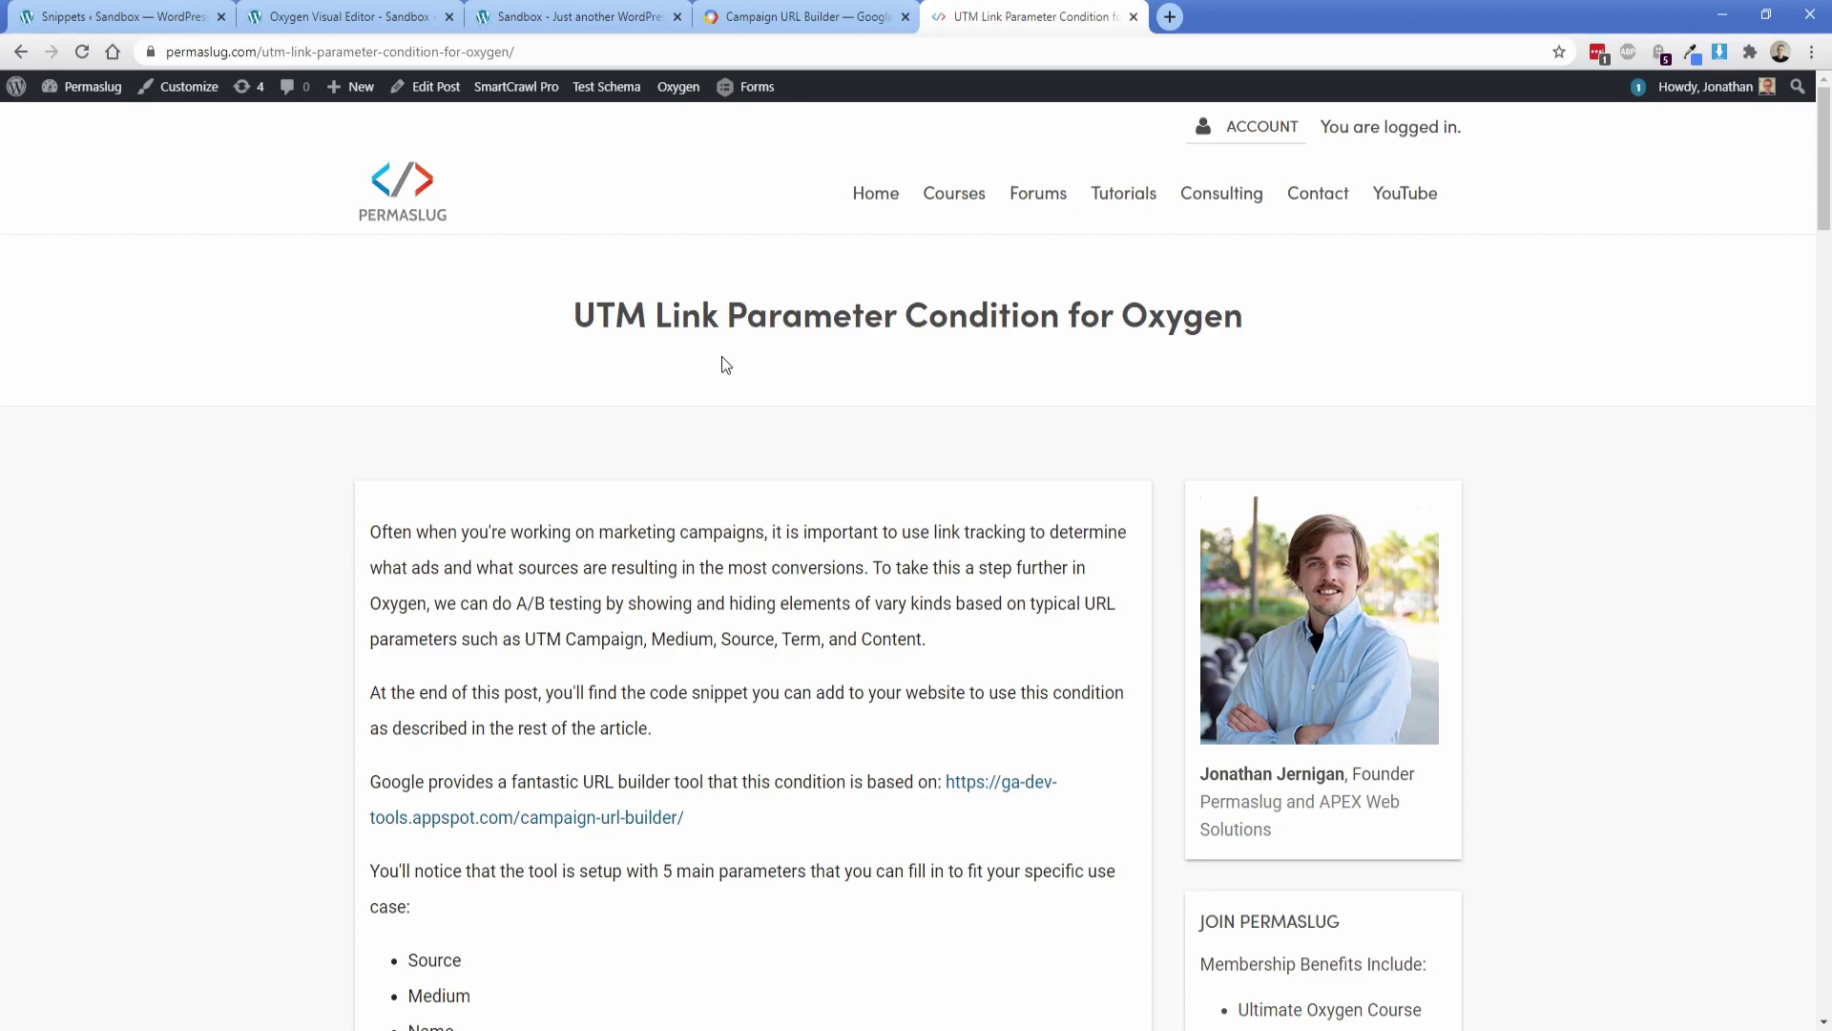
- Review the Campaign URL Builder's Source google, Medium cpc and Name spring_sale values
{"action": "left_click", "coordinate": [803, 19]}
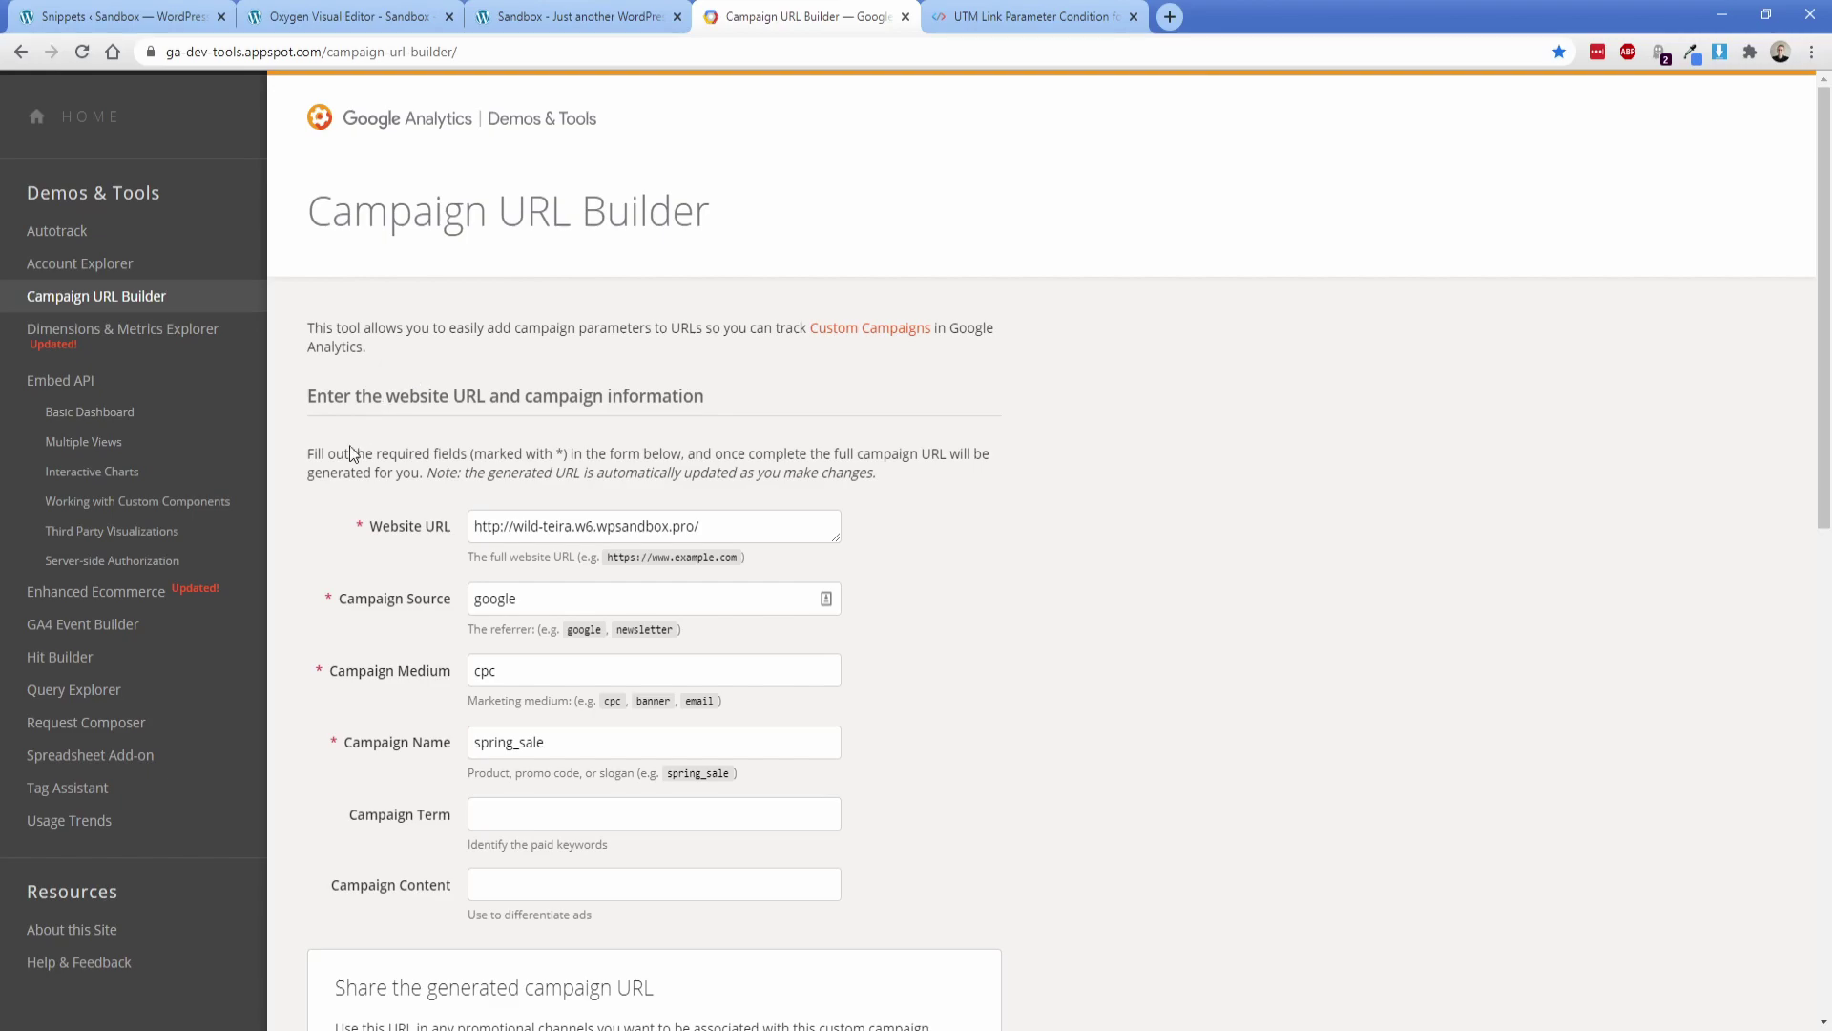
{"action": "scroll", "coordinate": [324, 488], "scroll_direction": "down", "scroll_amount": 1}
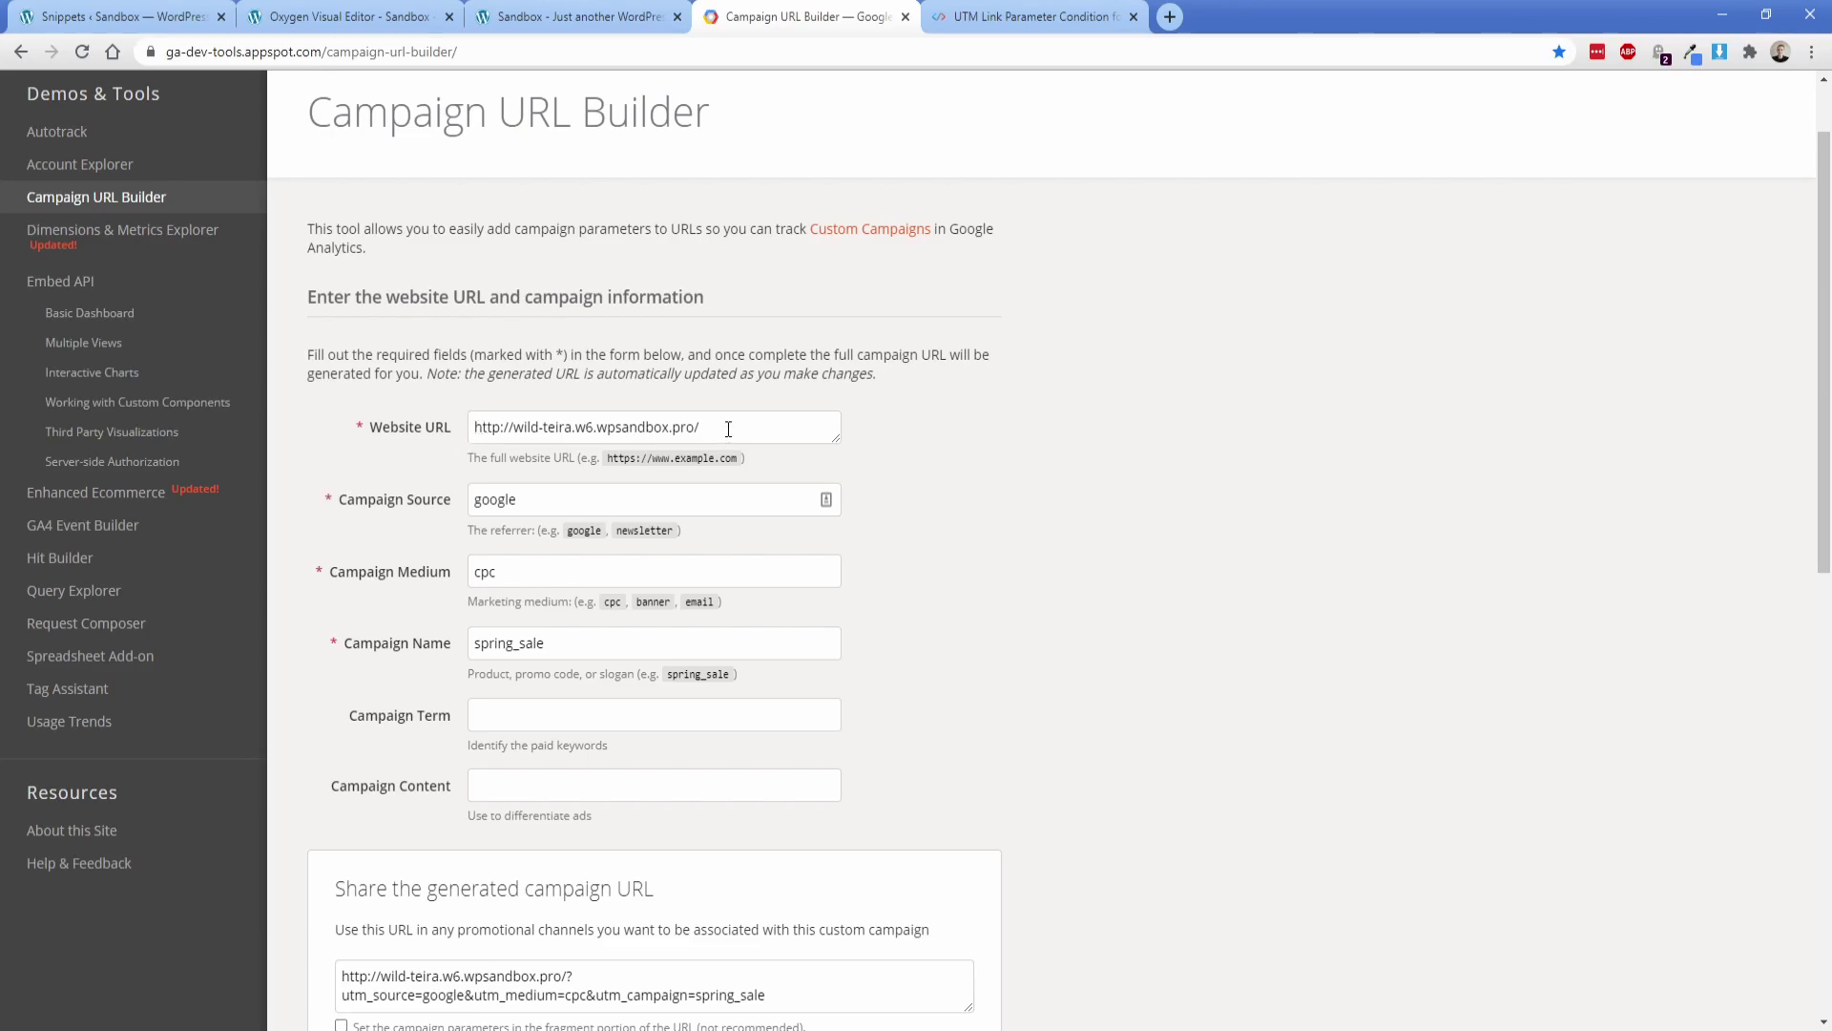
{"action": "left_click", "coordinate": [549, 500]}
{"action": "left_click", "coordinate": [523, 573]}
{"action": "left_click", "coordinate": [586, 638]}
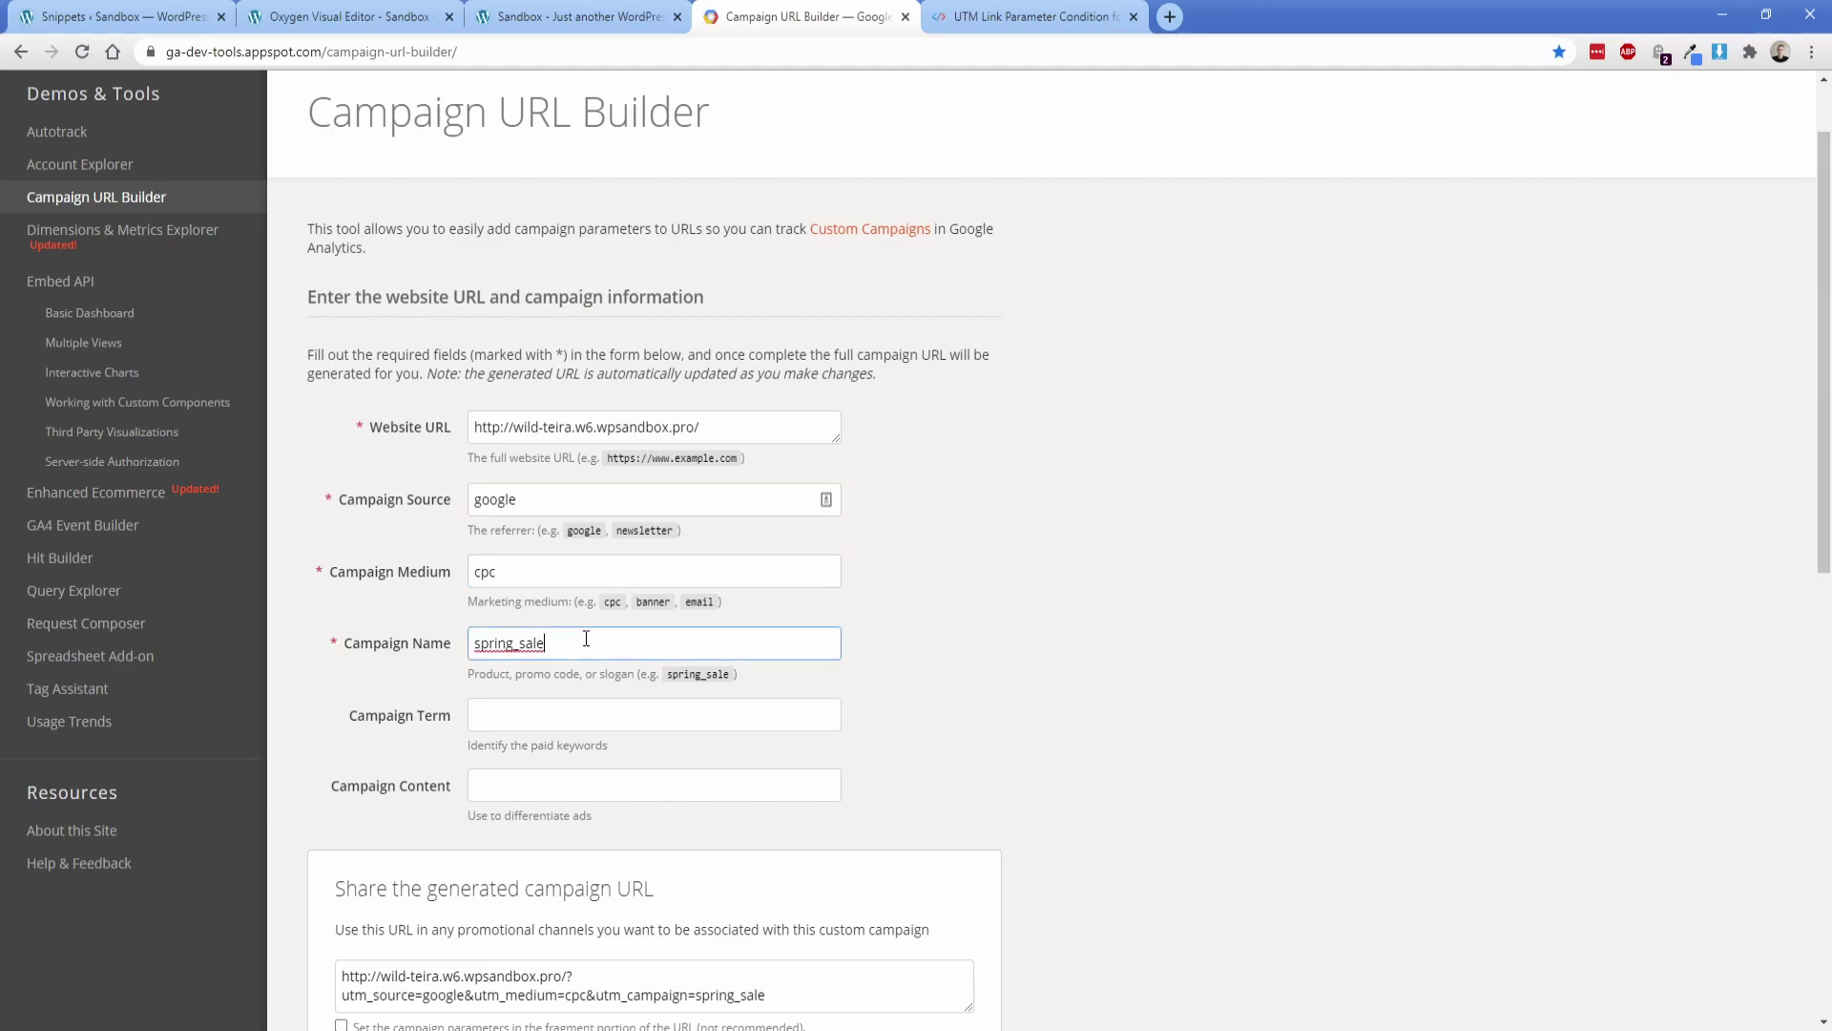
{"action": "left_click", "coordinate": [543, 711]}
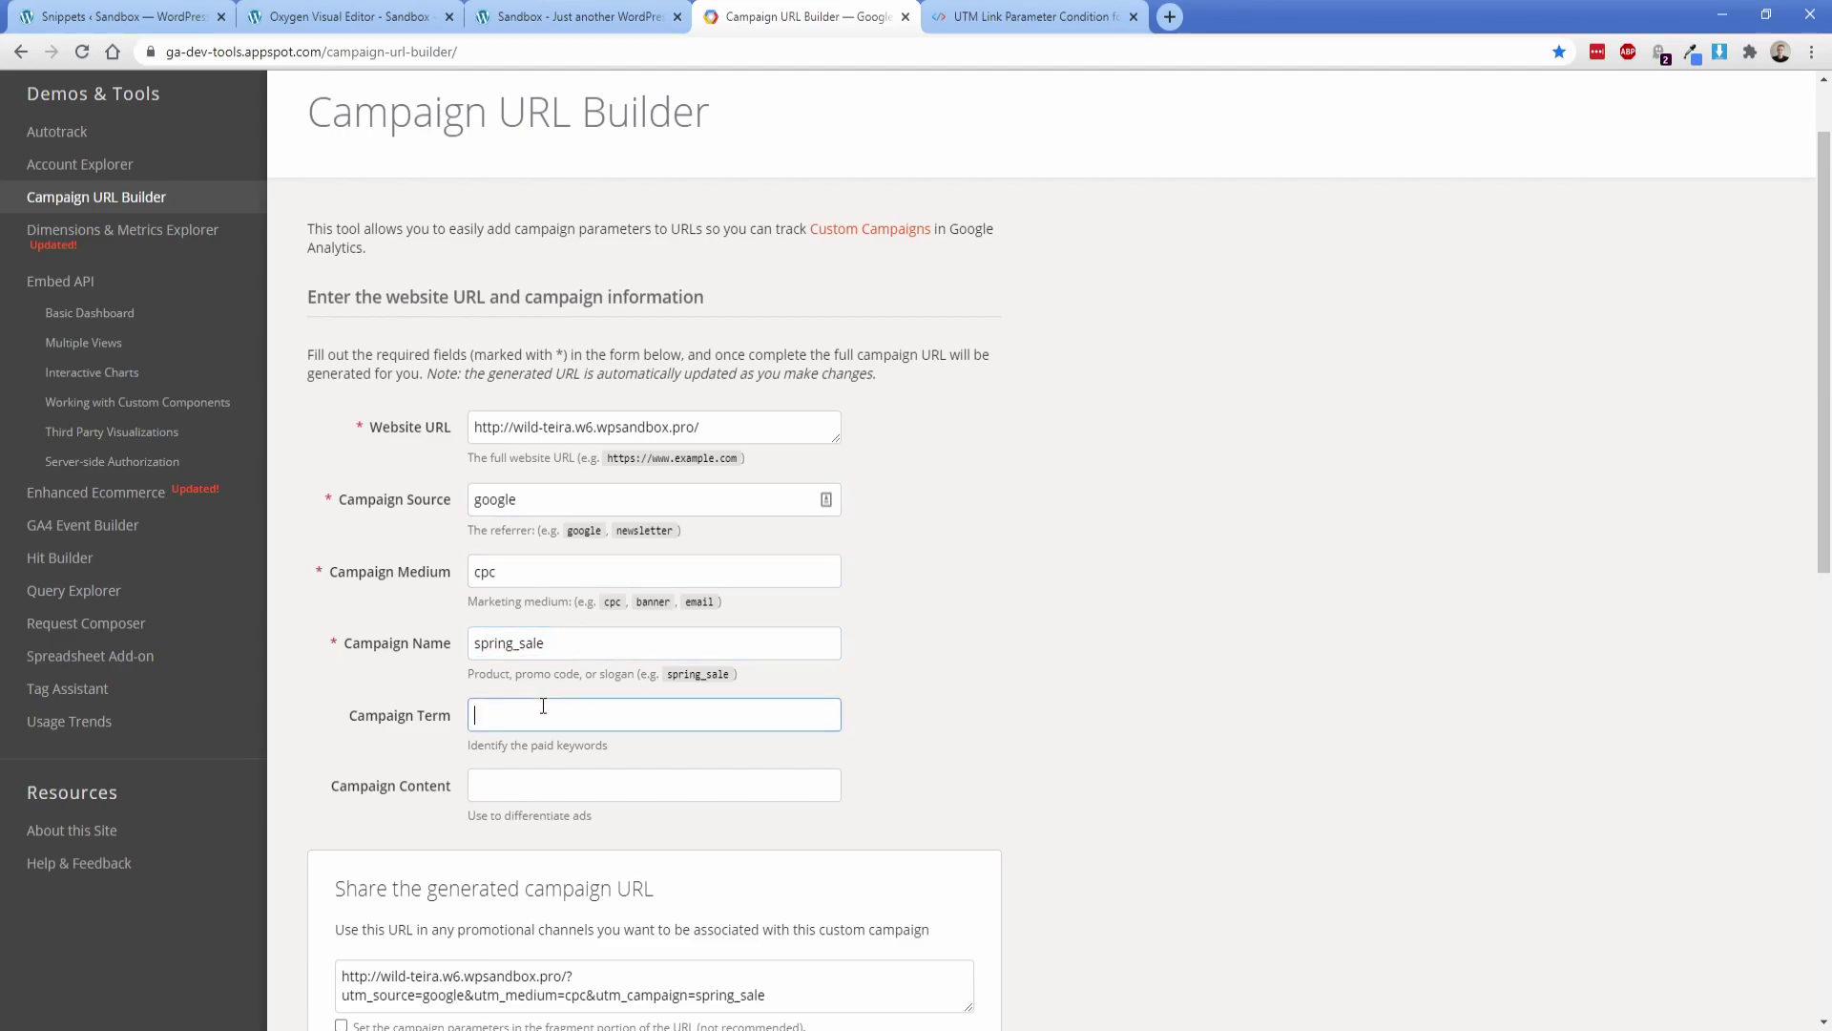
{"action": "left_click", "coordinate": [546, 782]}
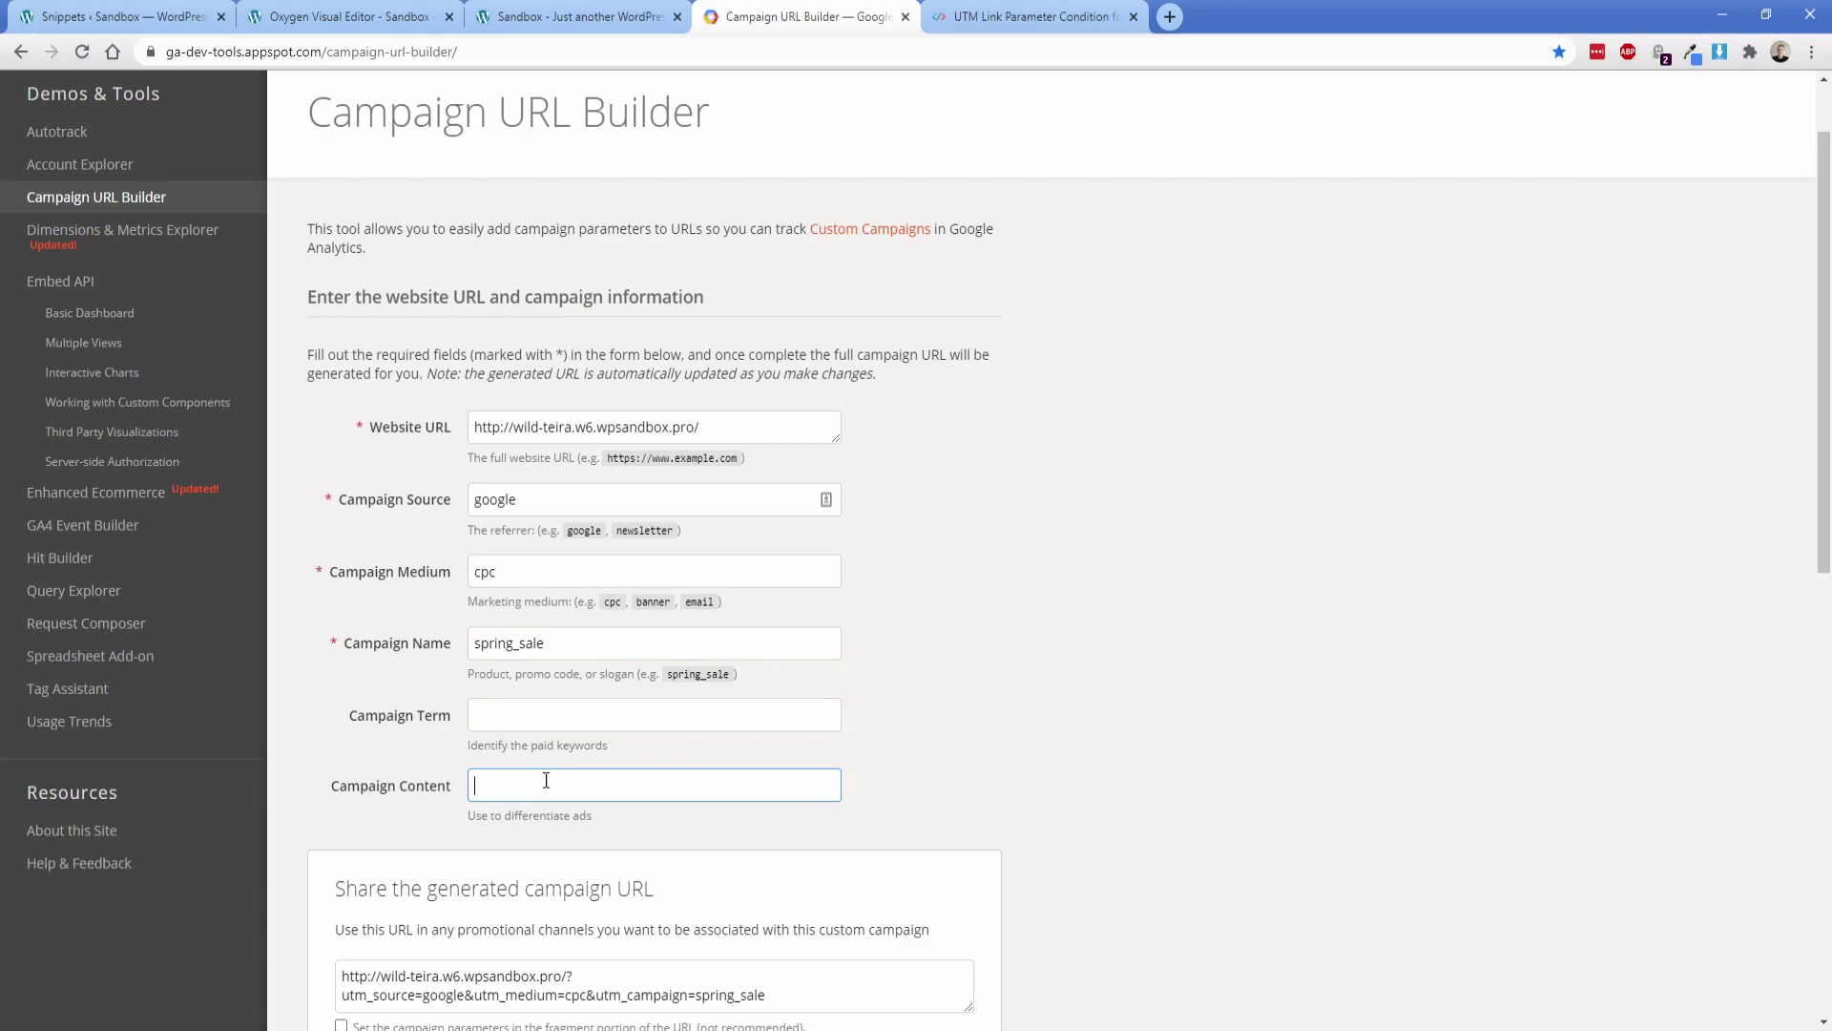
{"action": "left_click_drag", "start_coordinate": [474, 501], "coordinate": [525, 501]}
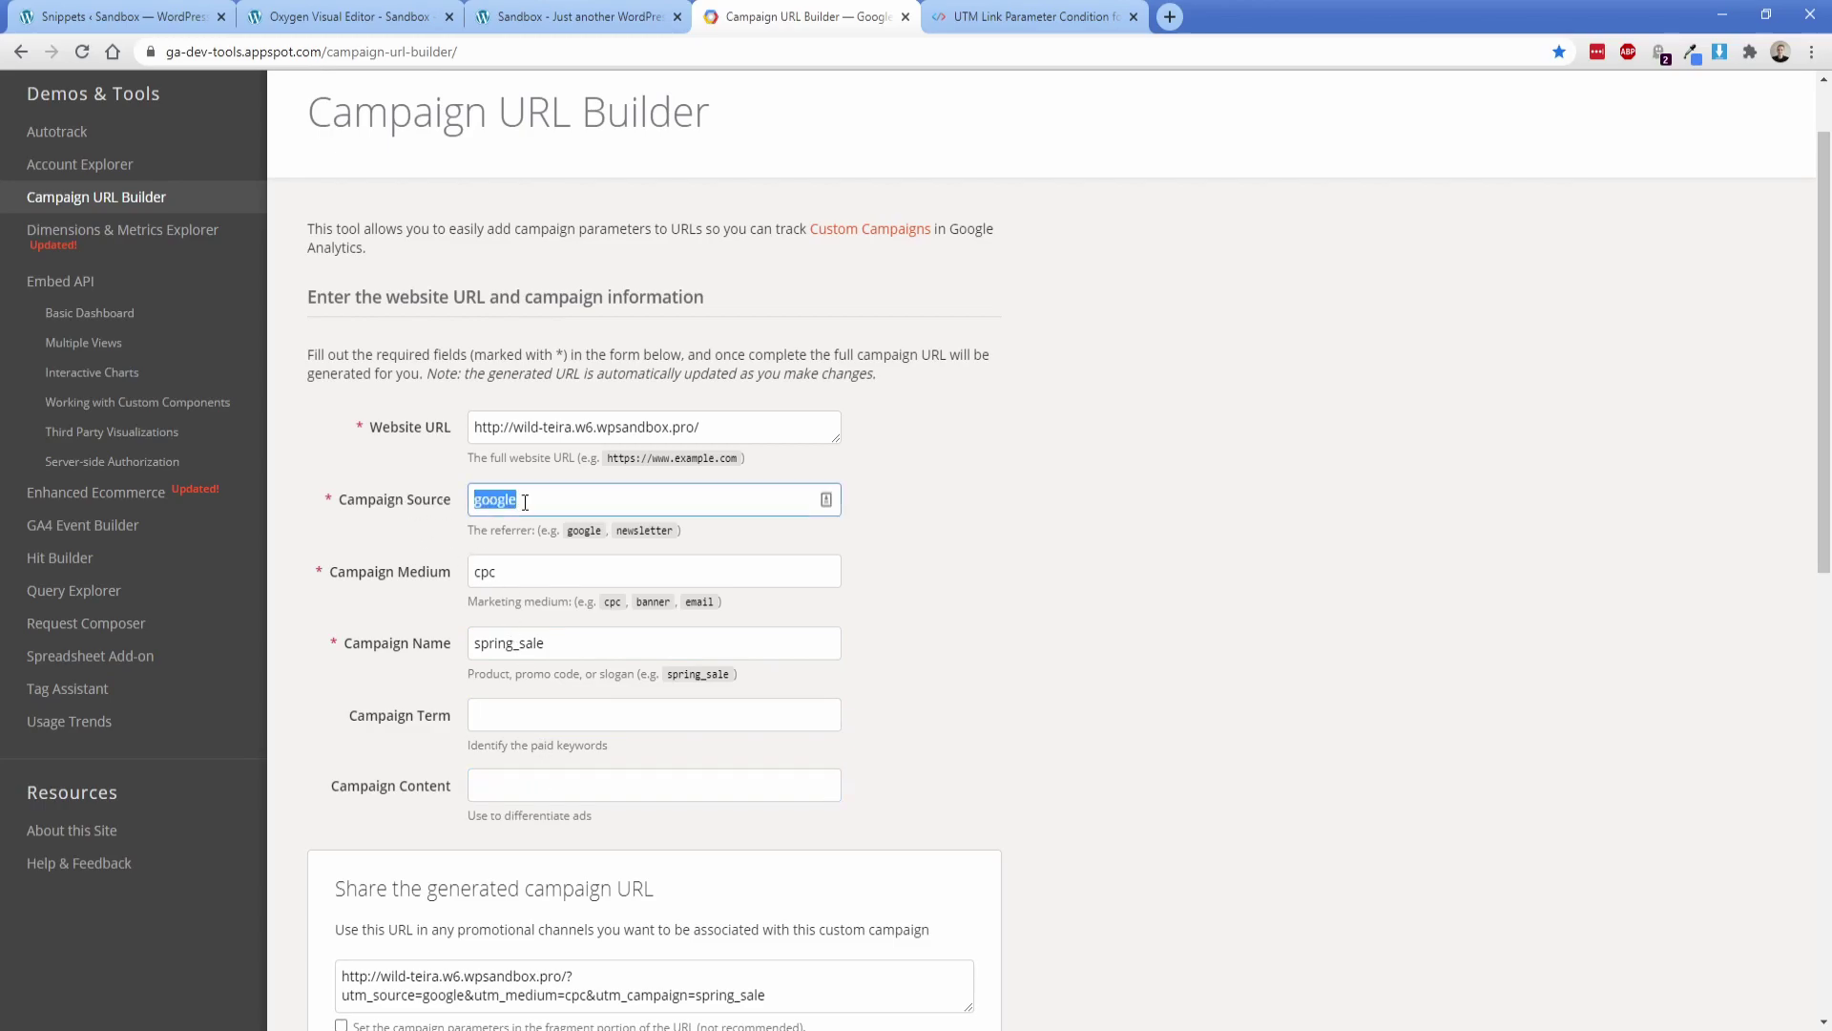
{"action": "left_click", "coordinate": [525, 570]}
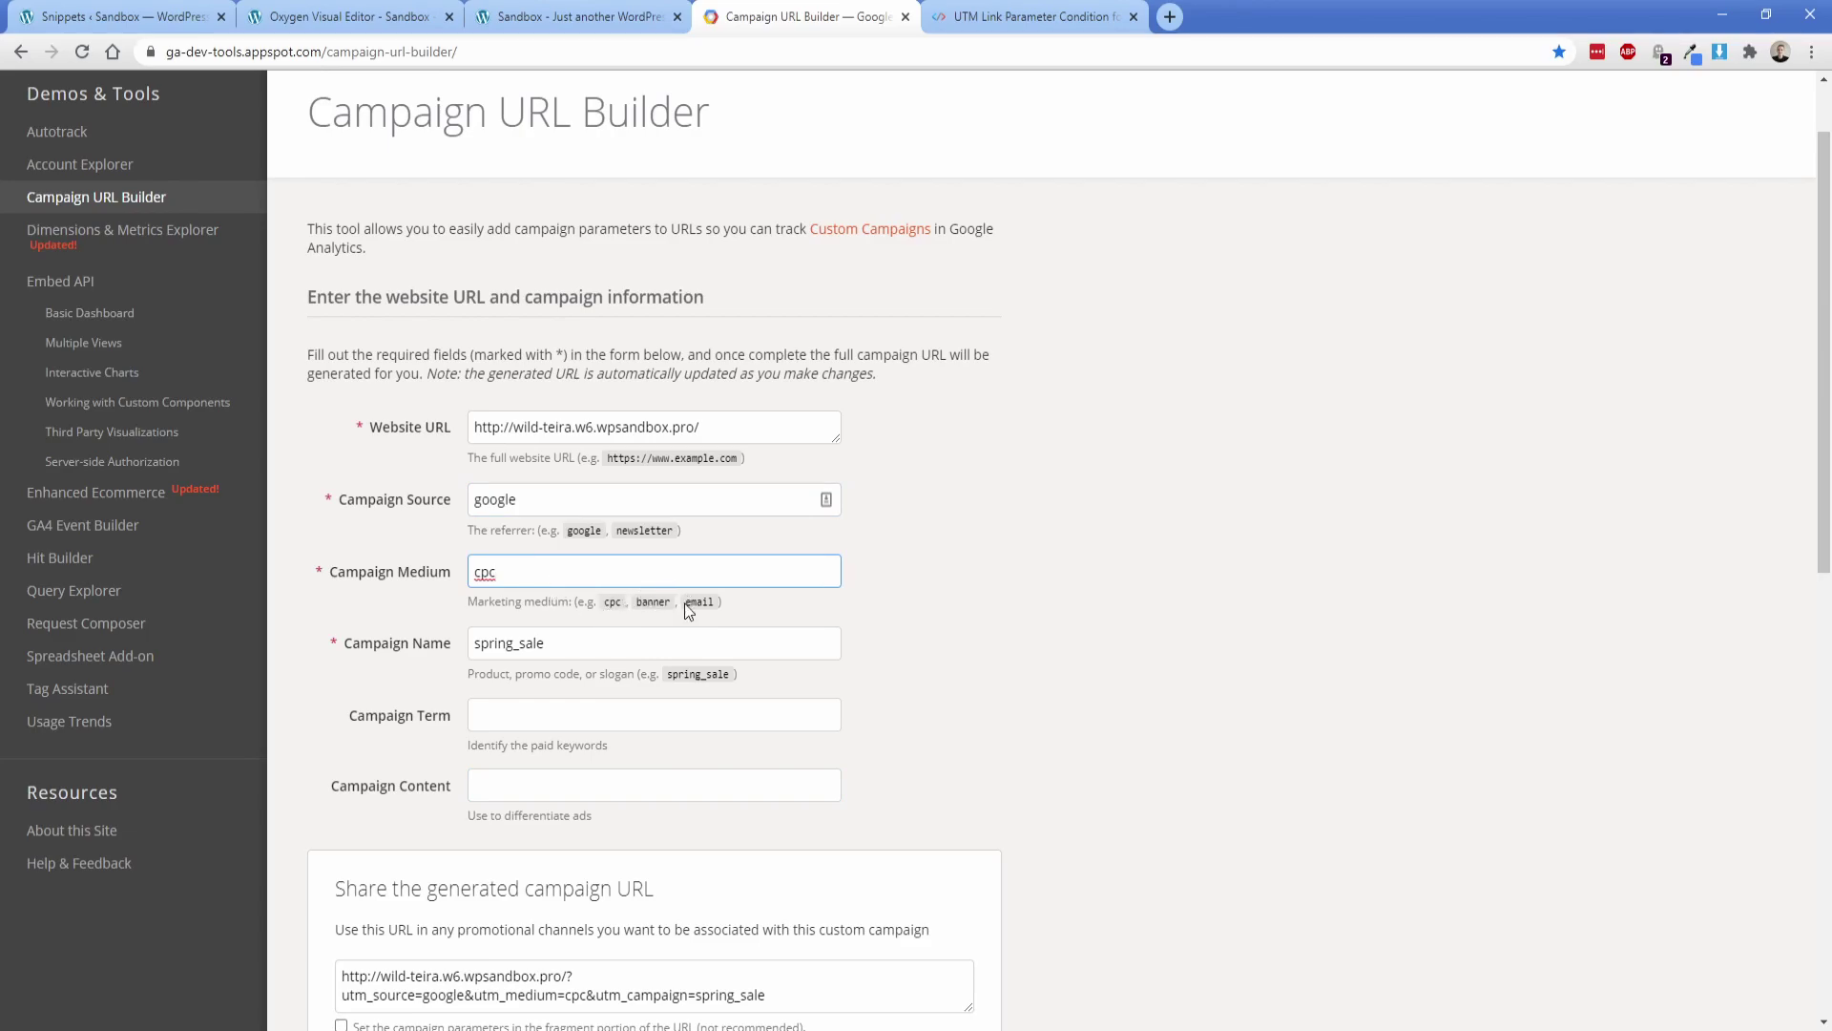
{"action": "left_click", "coordinate": [590, 647]}
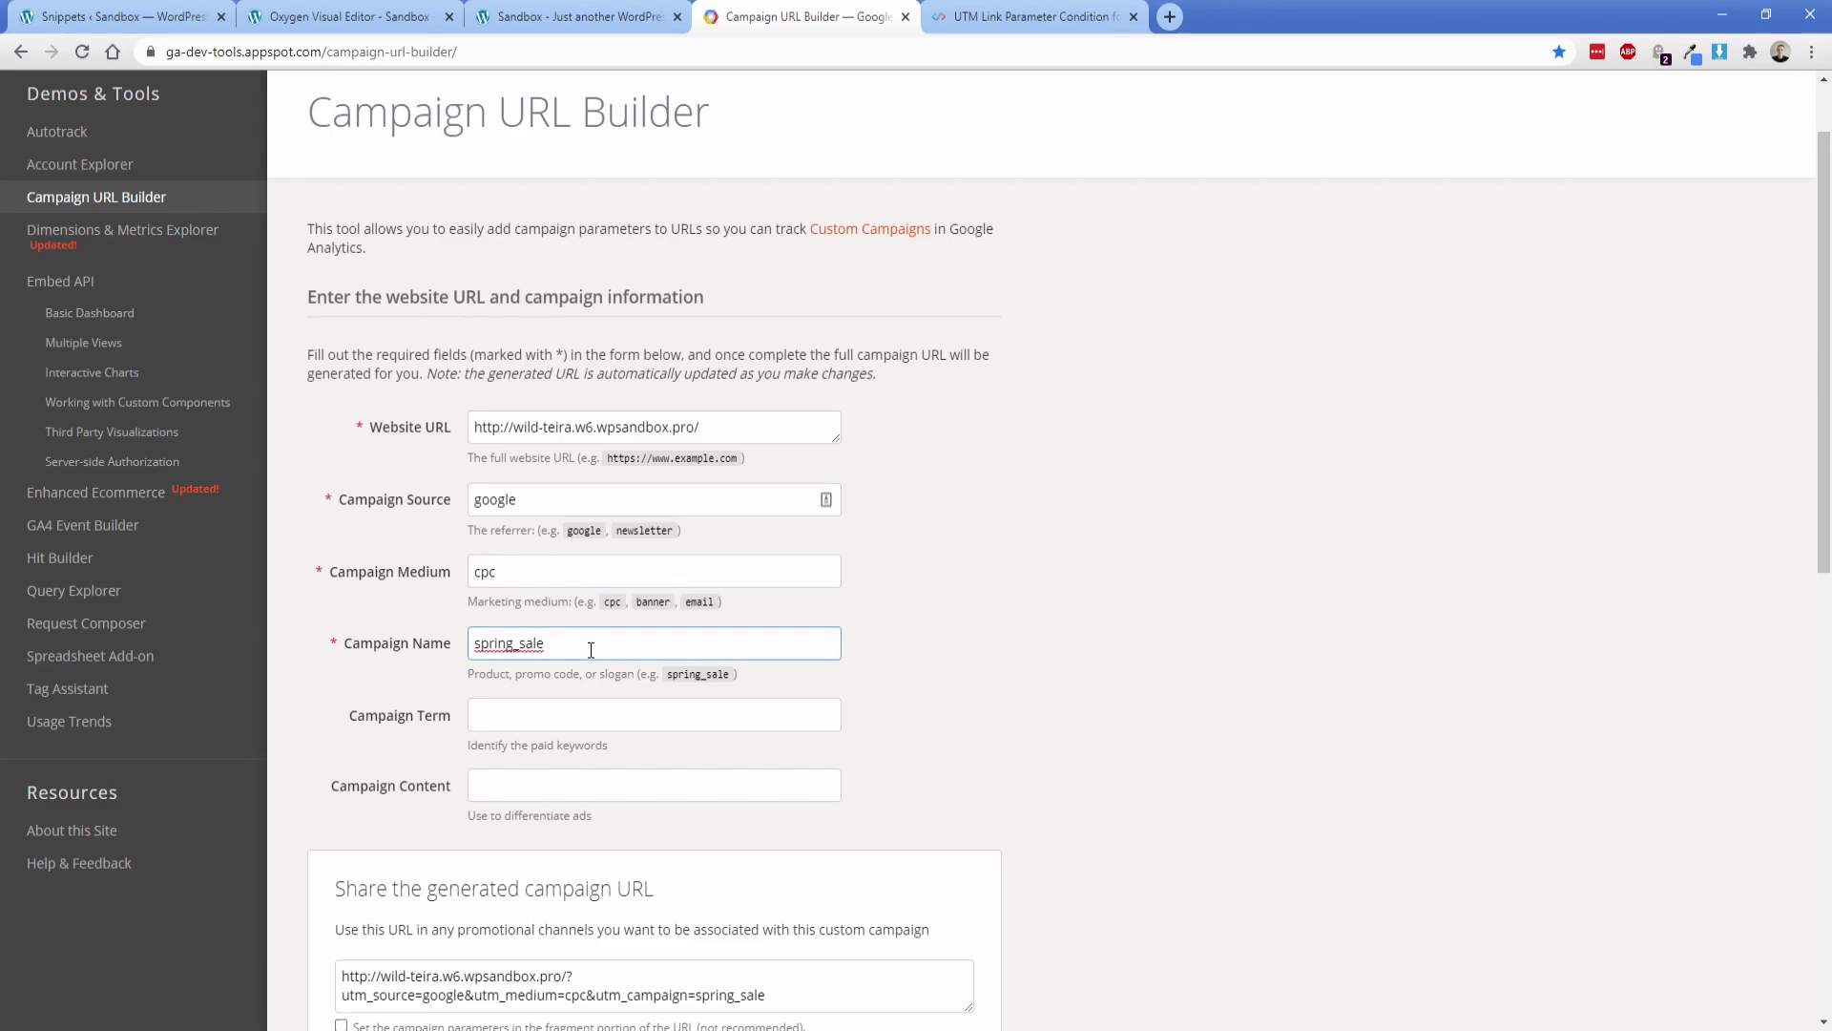
- Enter 'shoes' as Campaign Term and 'v1' as Campaign Content
{"action": "scroll", "coordinate": [591, 649], "scroll_direction": "down", "scroll_amount": 1}
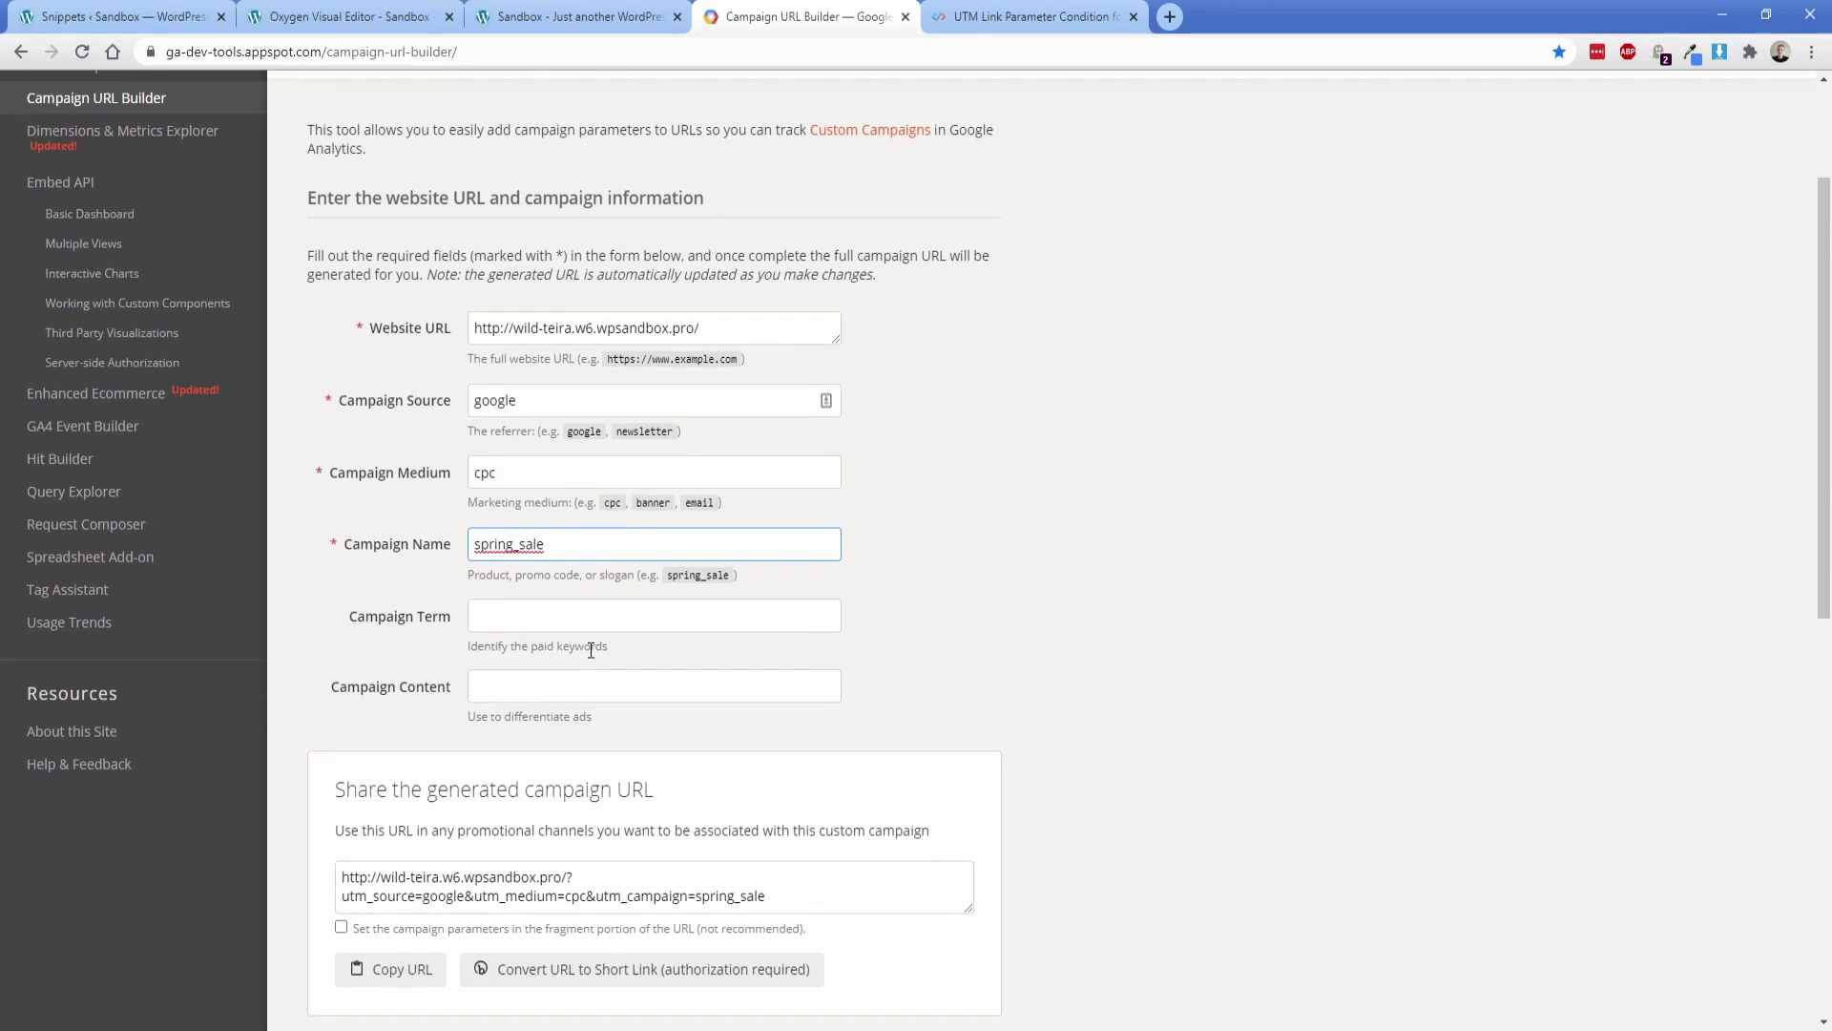
{"action": "left_click", "coordinate": [600, 608]}
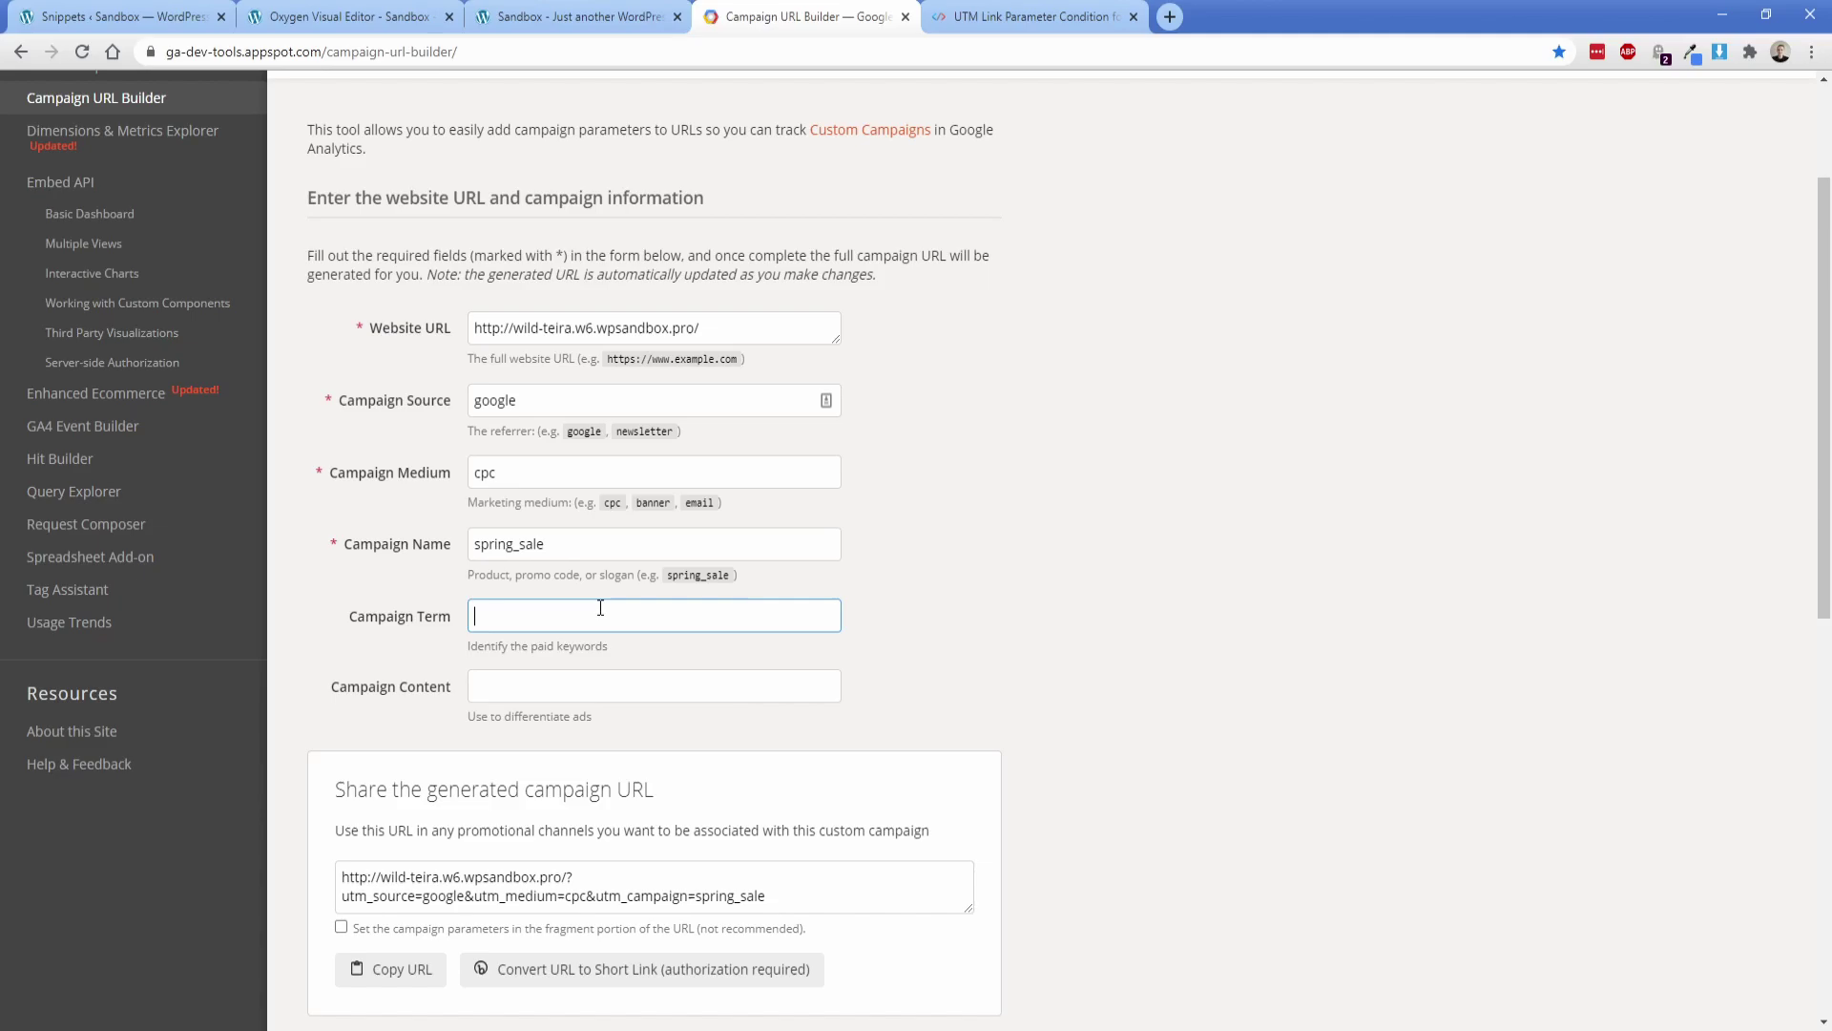
{"action": "type", "text": "shoes"}
{"action": "left_click", "coordinate": [619, 680]}
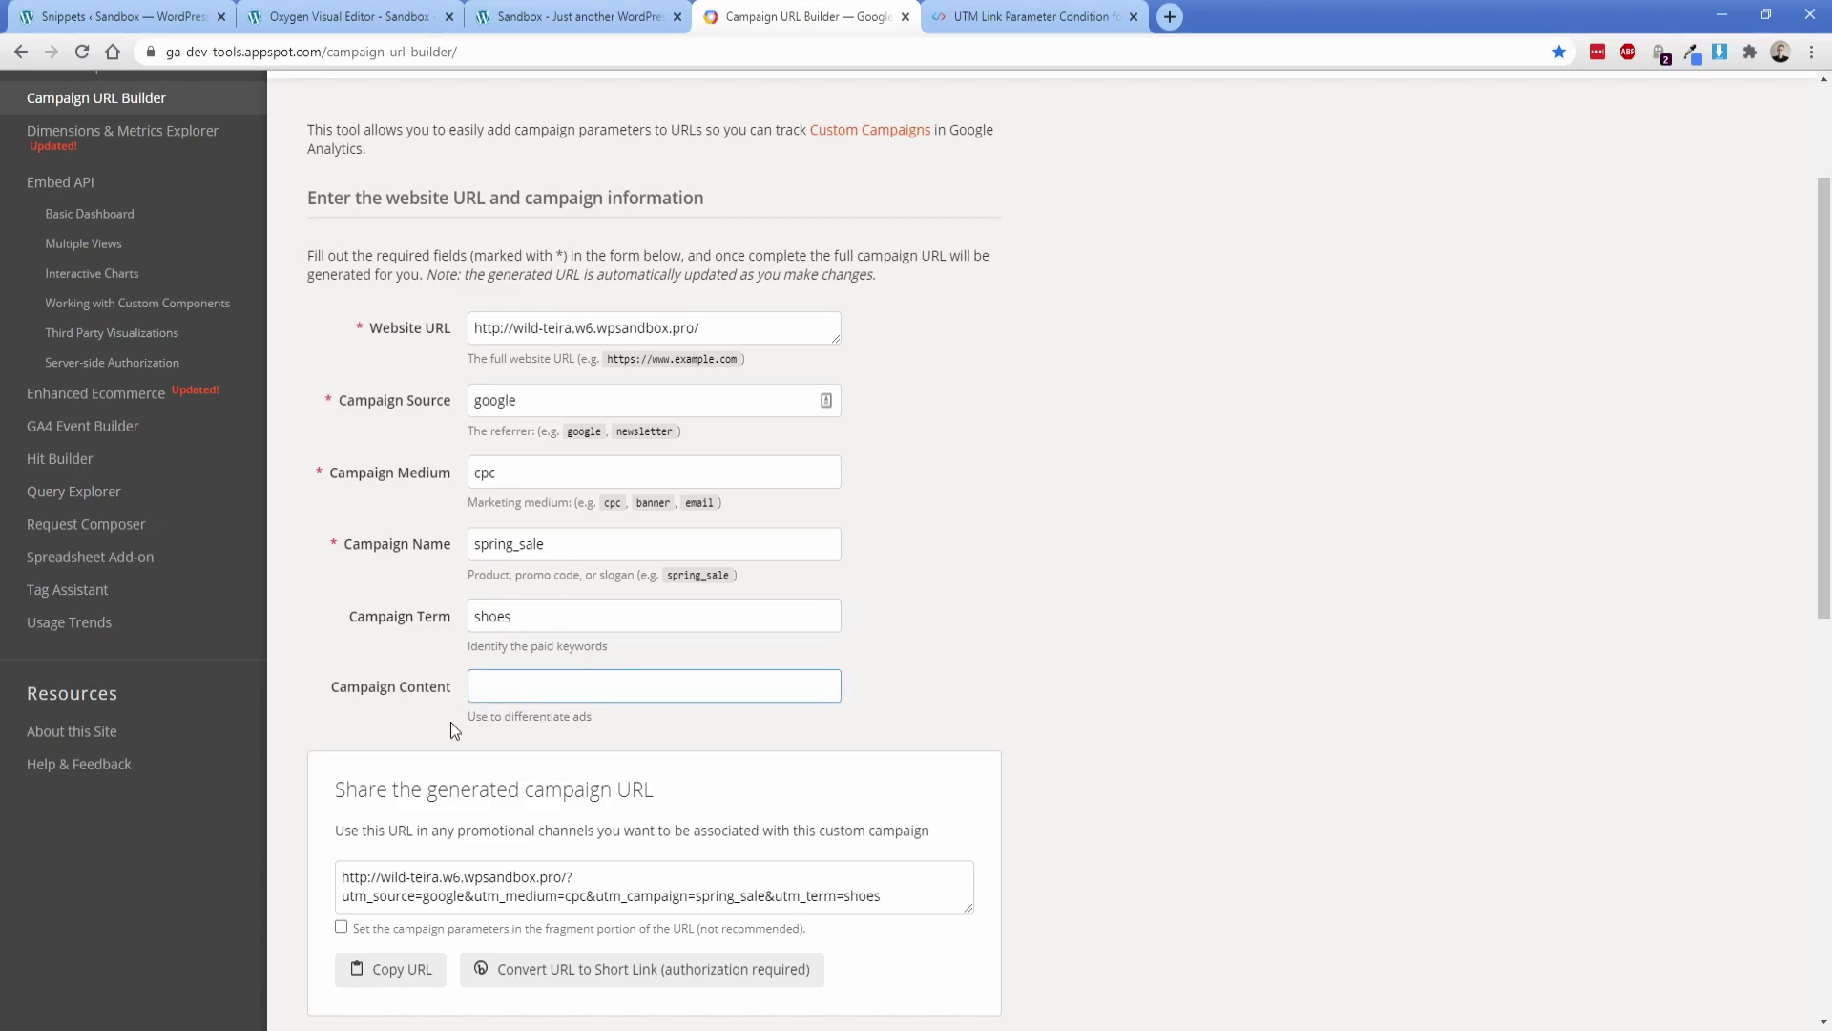
{"action": "type", "text": "v1"}
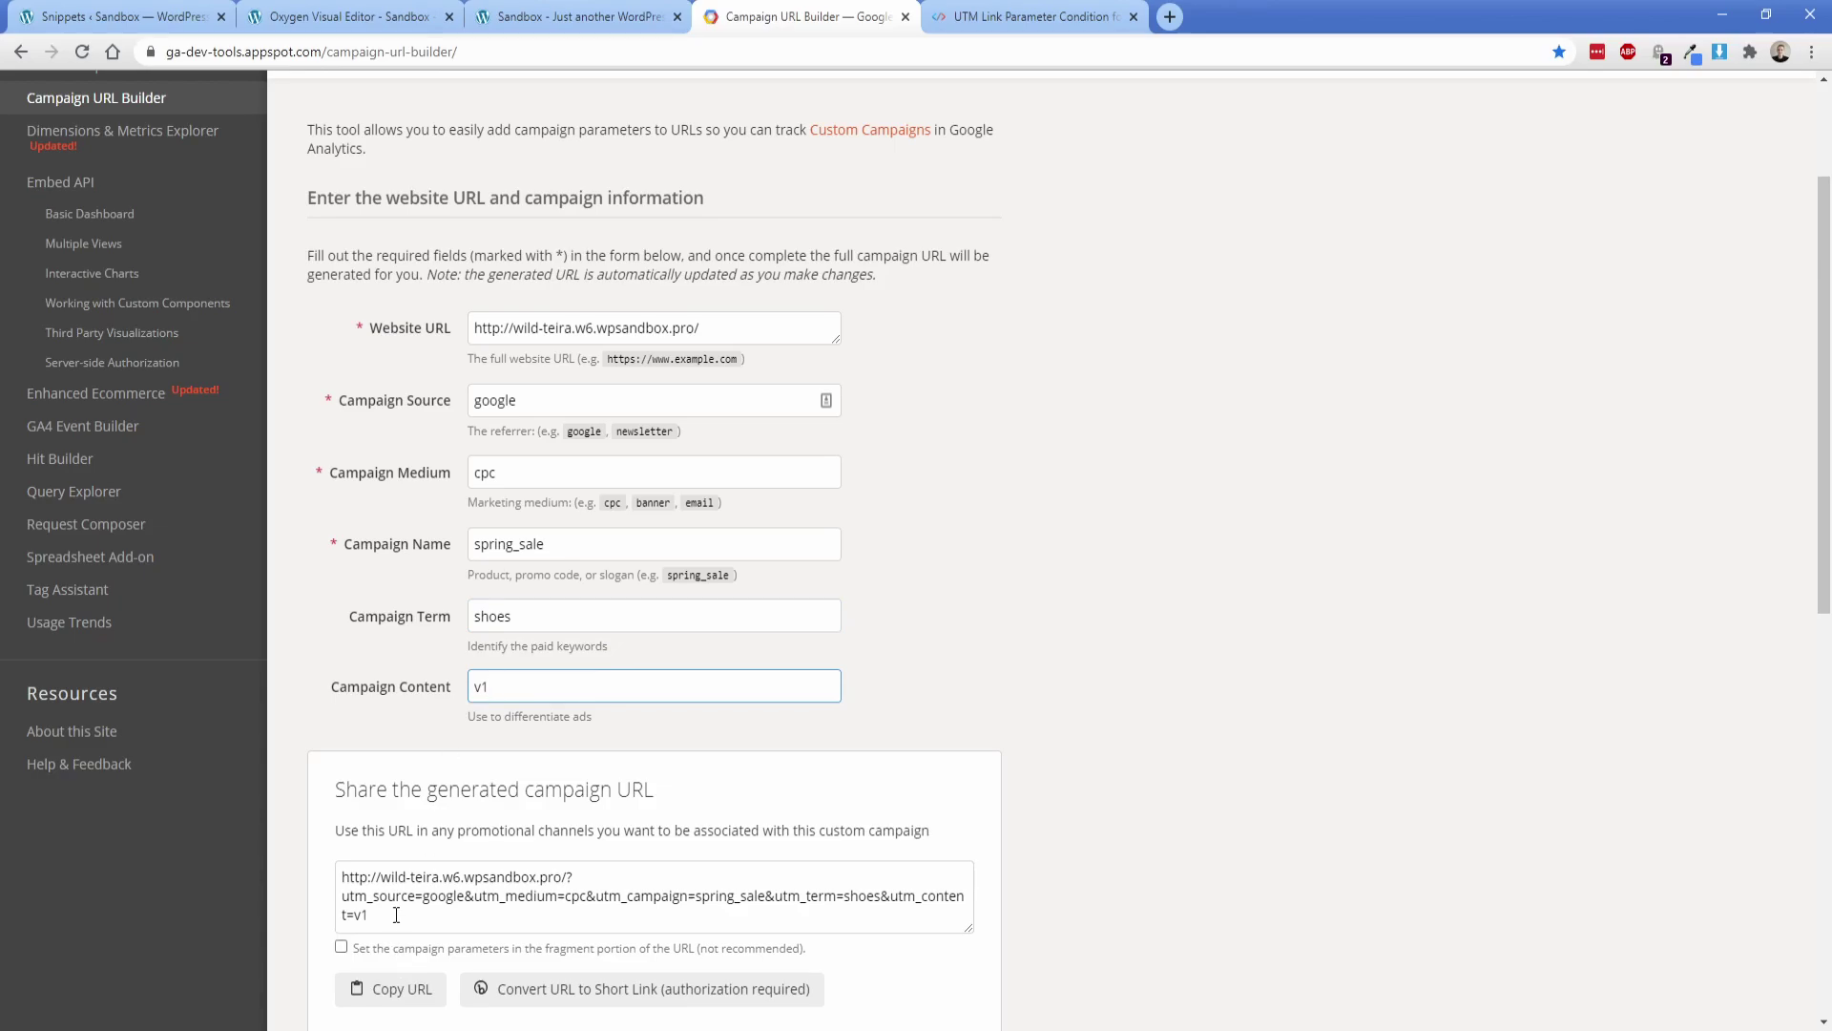
- Select the generated URL's utm_term=shoes&utm_content=v1 query string, then deselect it
{"action": "left_click_drag", "start_coordinate": [569, 876], "coordinate": [573, 923]}
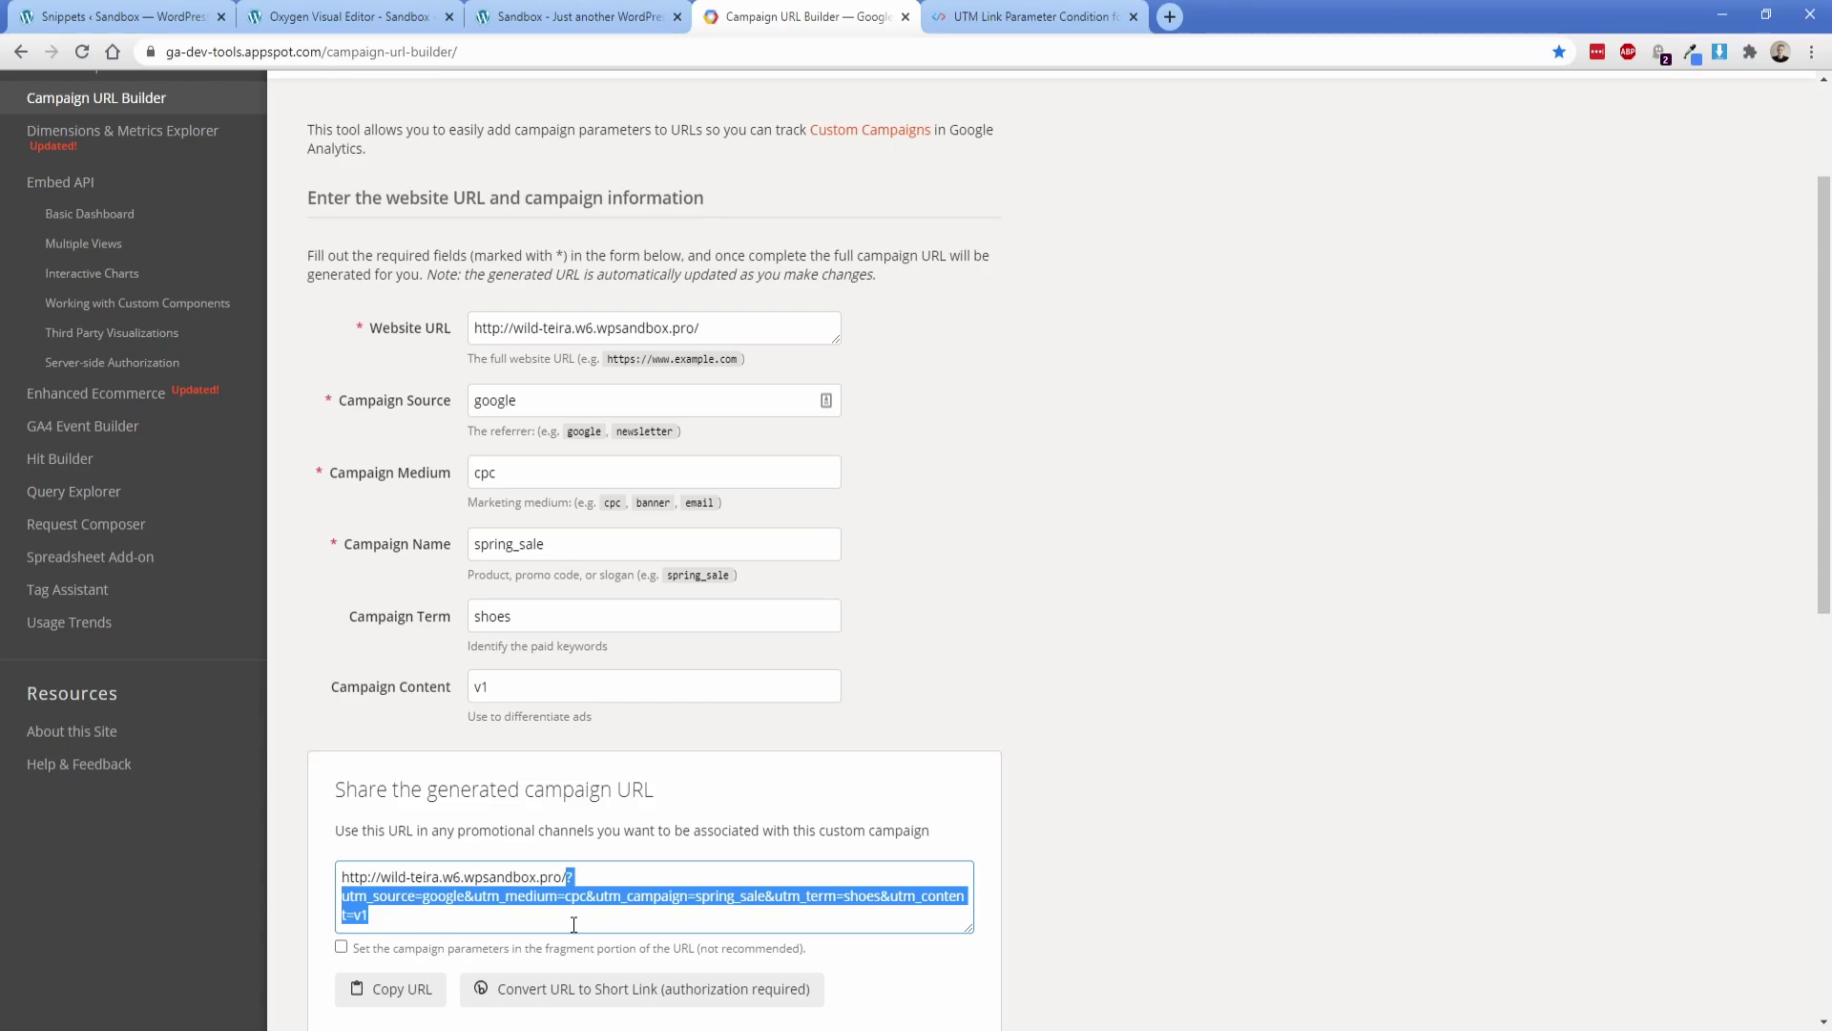
{"action": "left_click", "coordinate": [574, 924]}
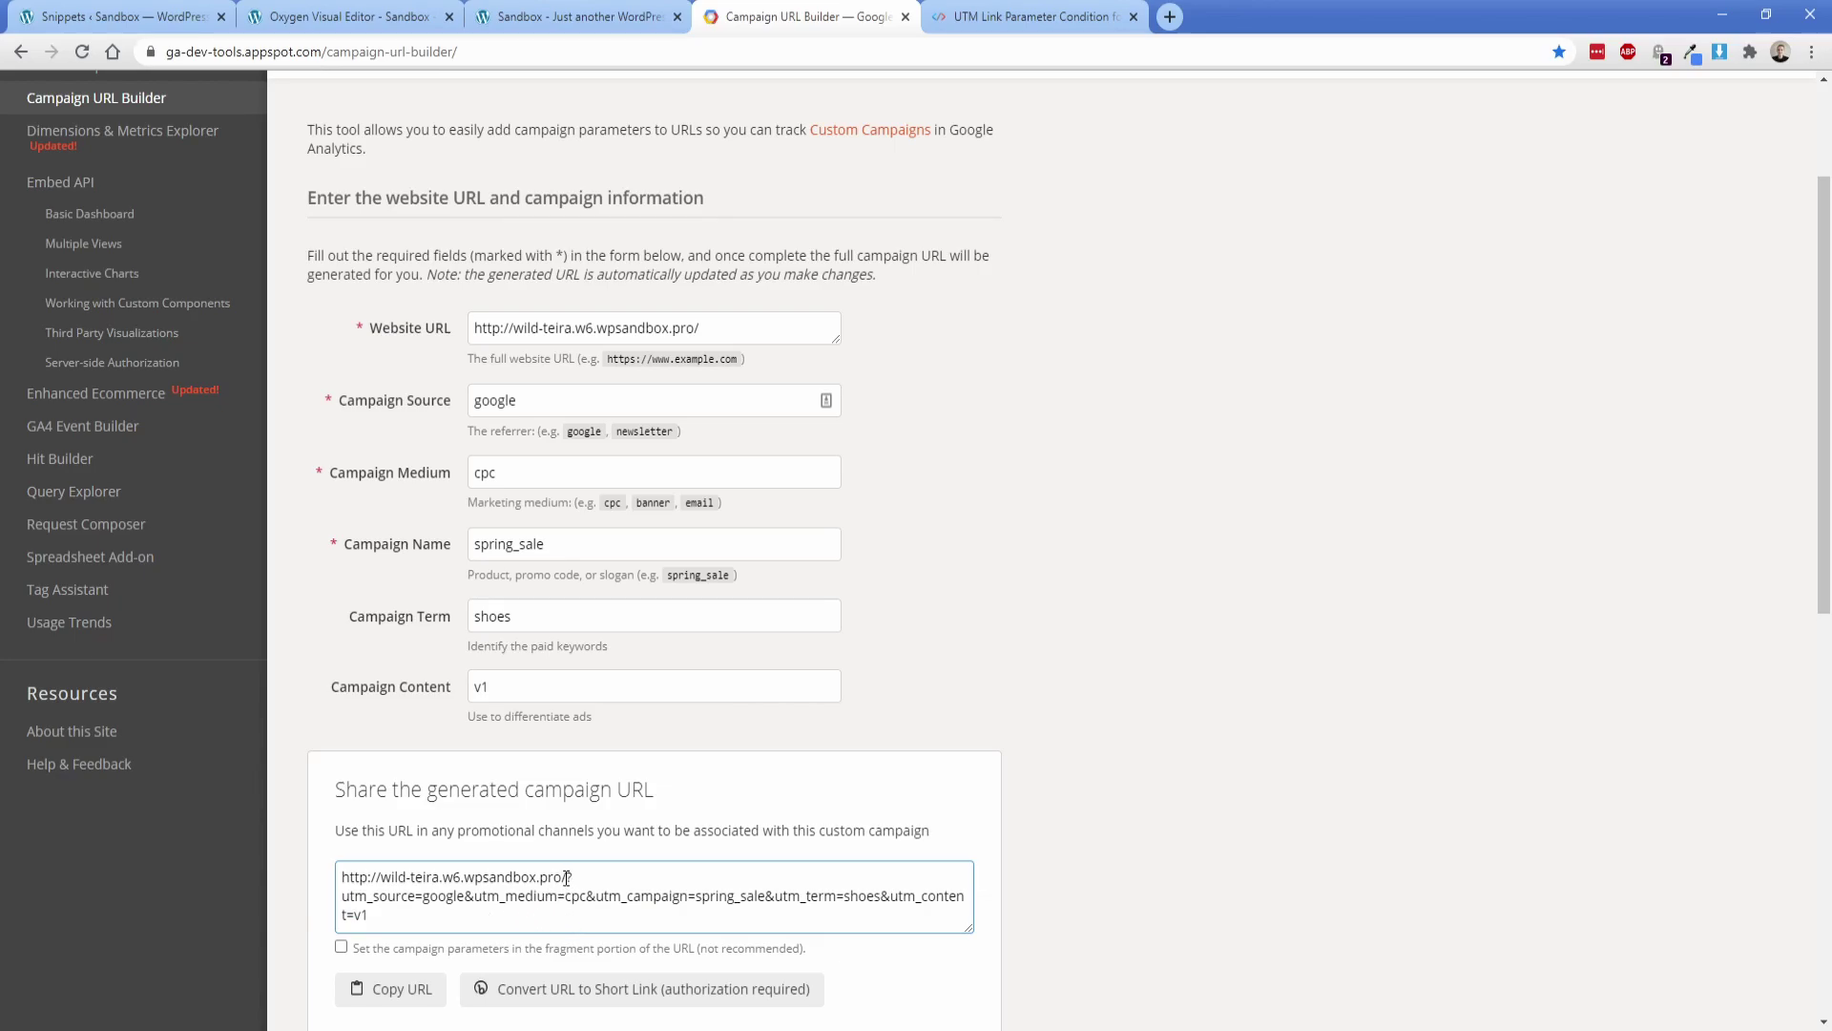
{"action": "left_click_drag", "start_coordinate": [568, 877], "coordinate": [572, 923]}
{"action": "left_click", "coordinate": [572, 922]}
- Show the Sandbox homepage with its outlined blue and solid orange Get Started buttons
{"action": "left_click", "coordinate": [613, 26]}
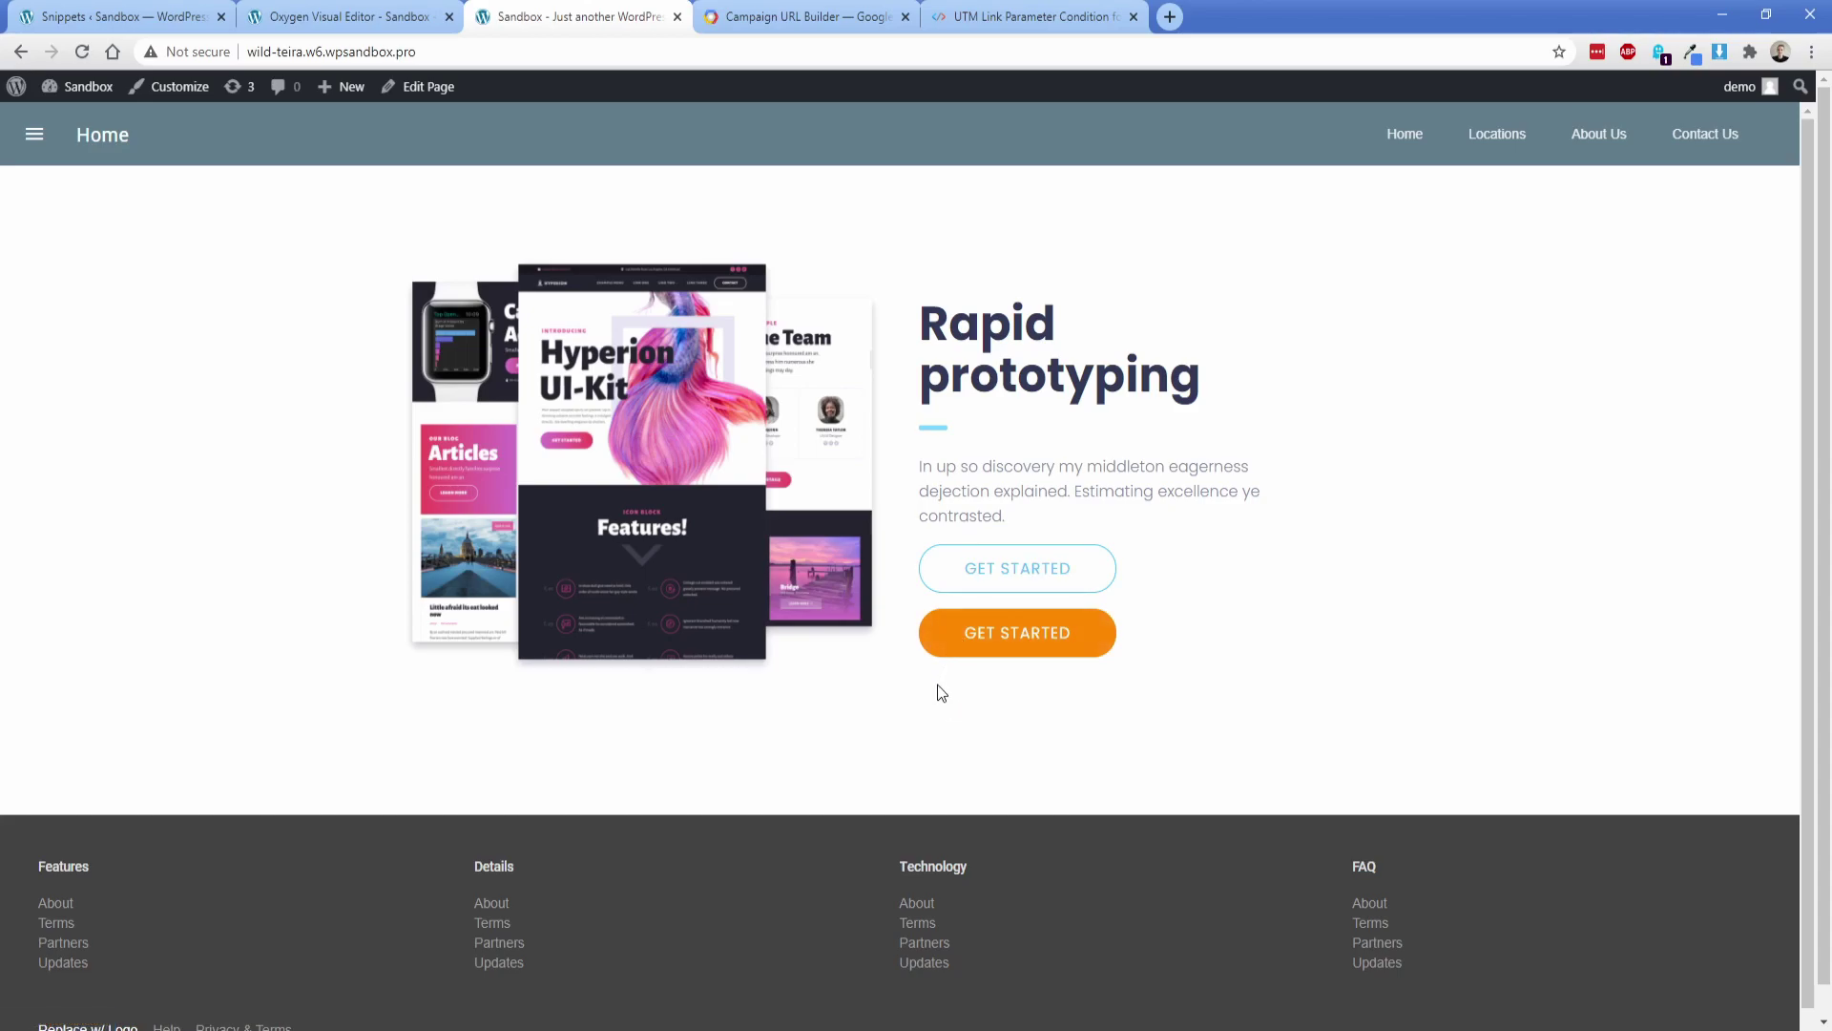
- Open the empty Conditions window for the orange Get Started text link in Oxygen
{"action": "left_click", "coordinate": [323, 21]}
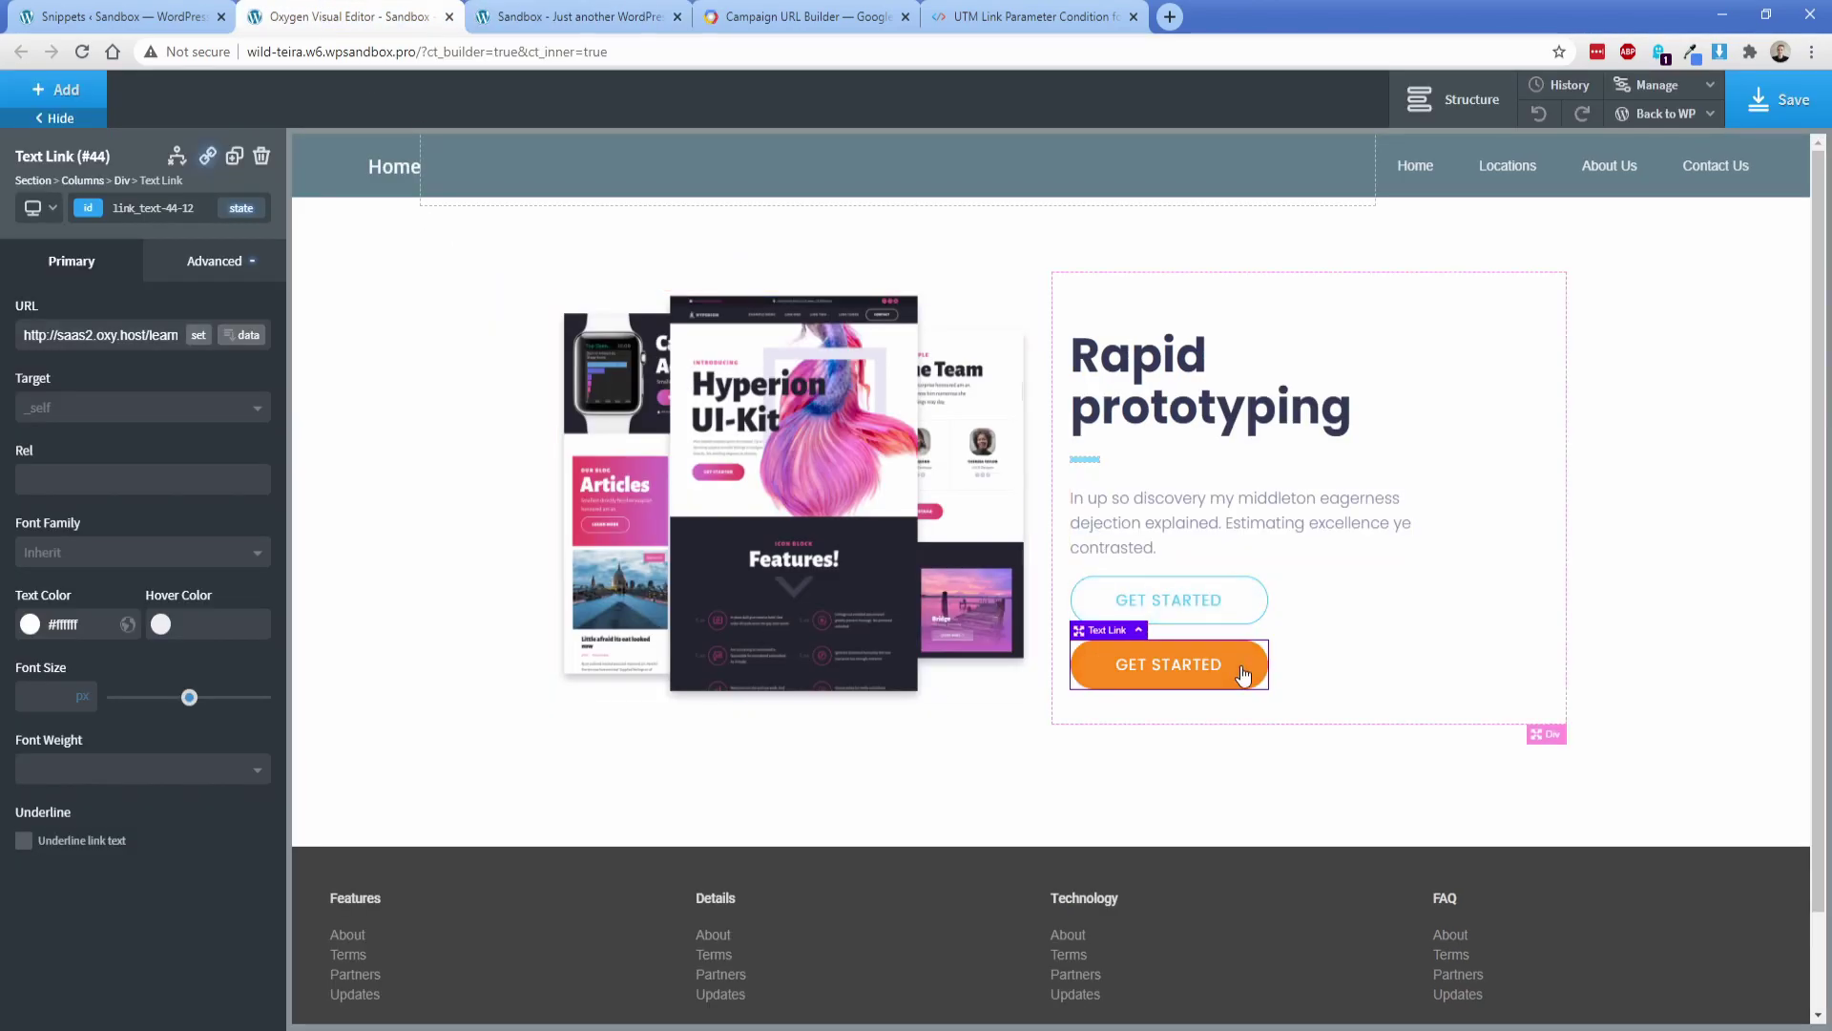
{"action": "left_click", "coordinate": [175, 162]}
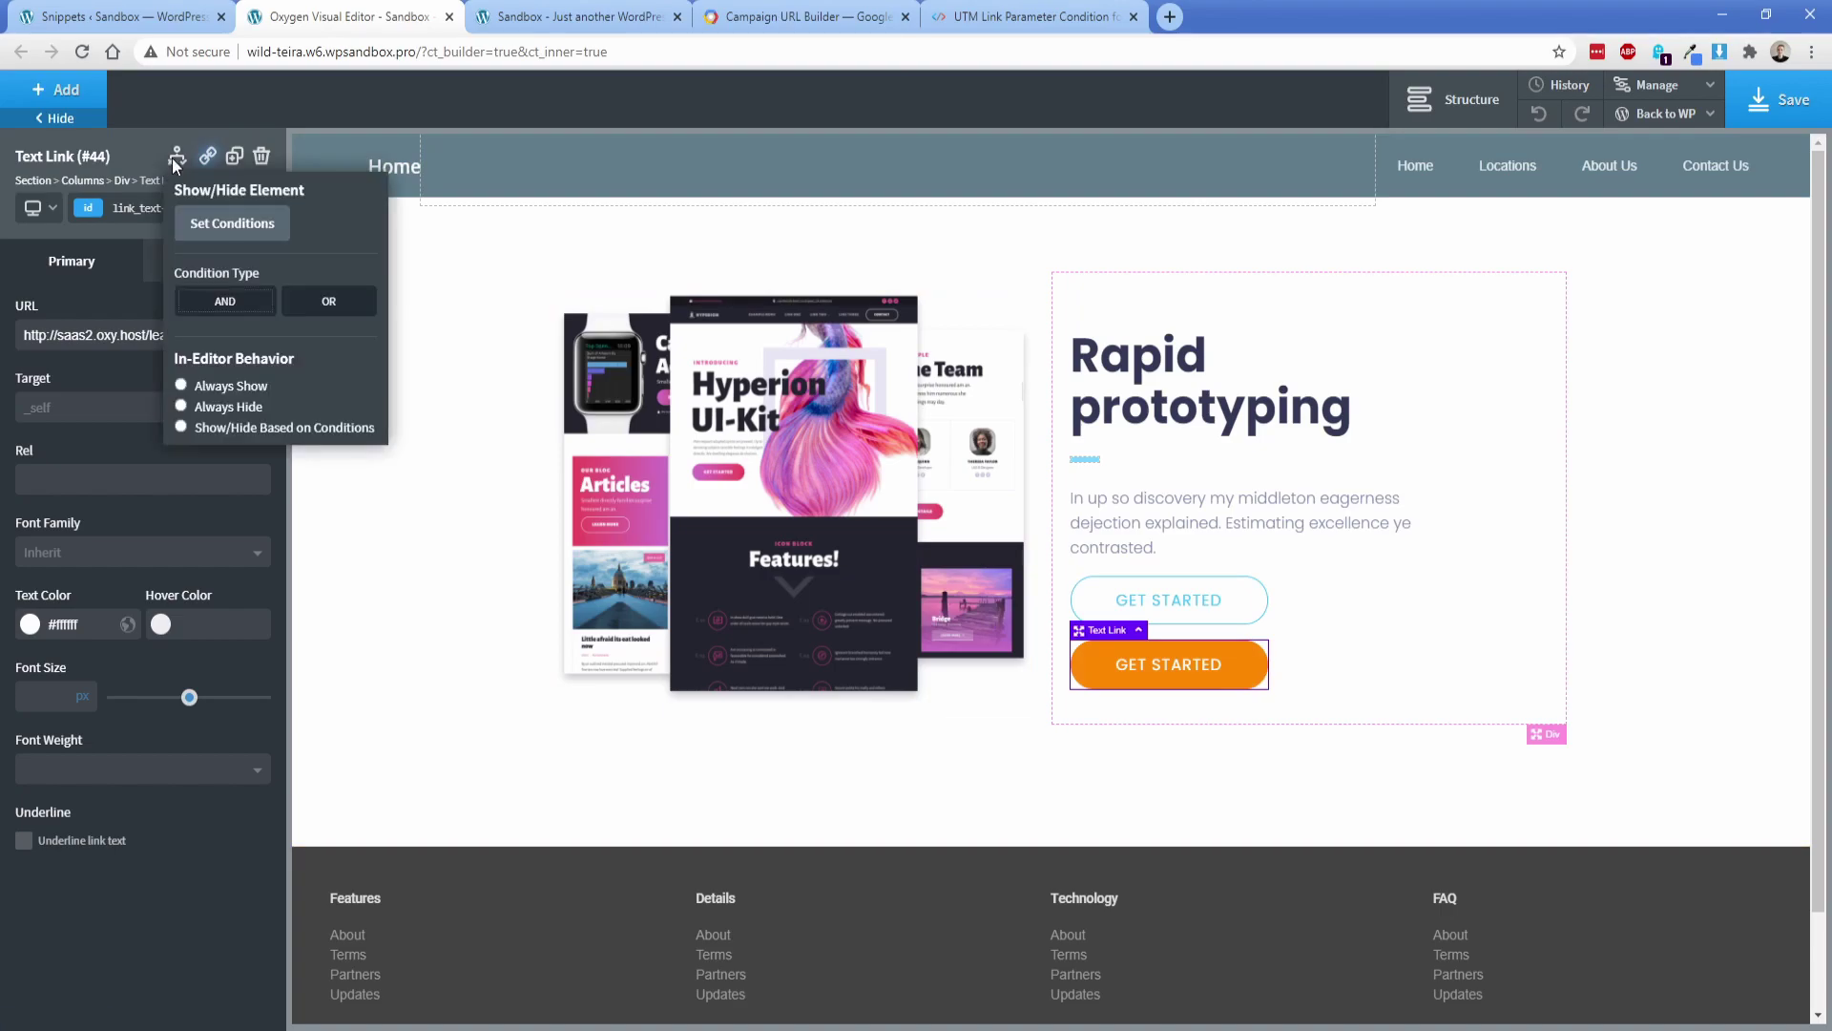
{"action": "left_click", "coordinate": [230, 229]}
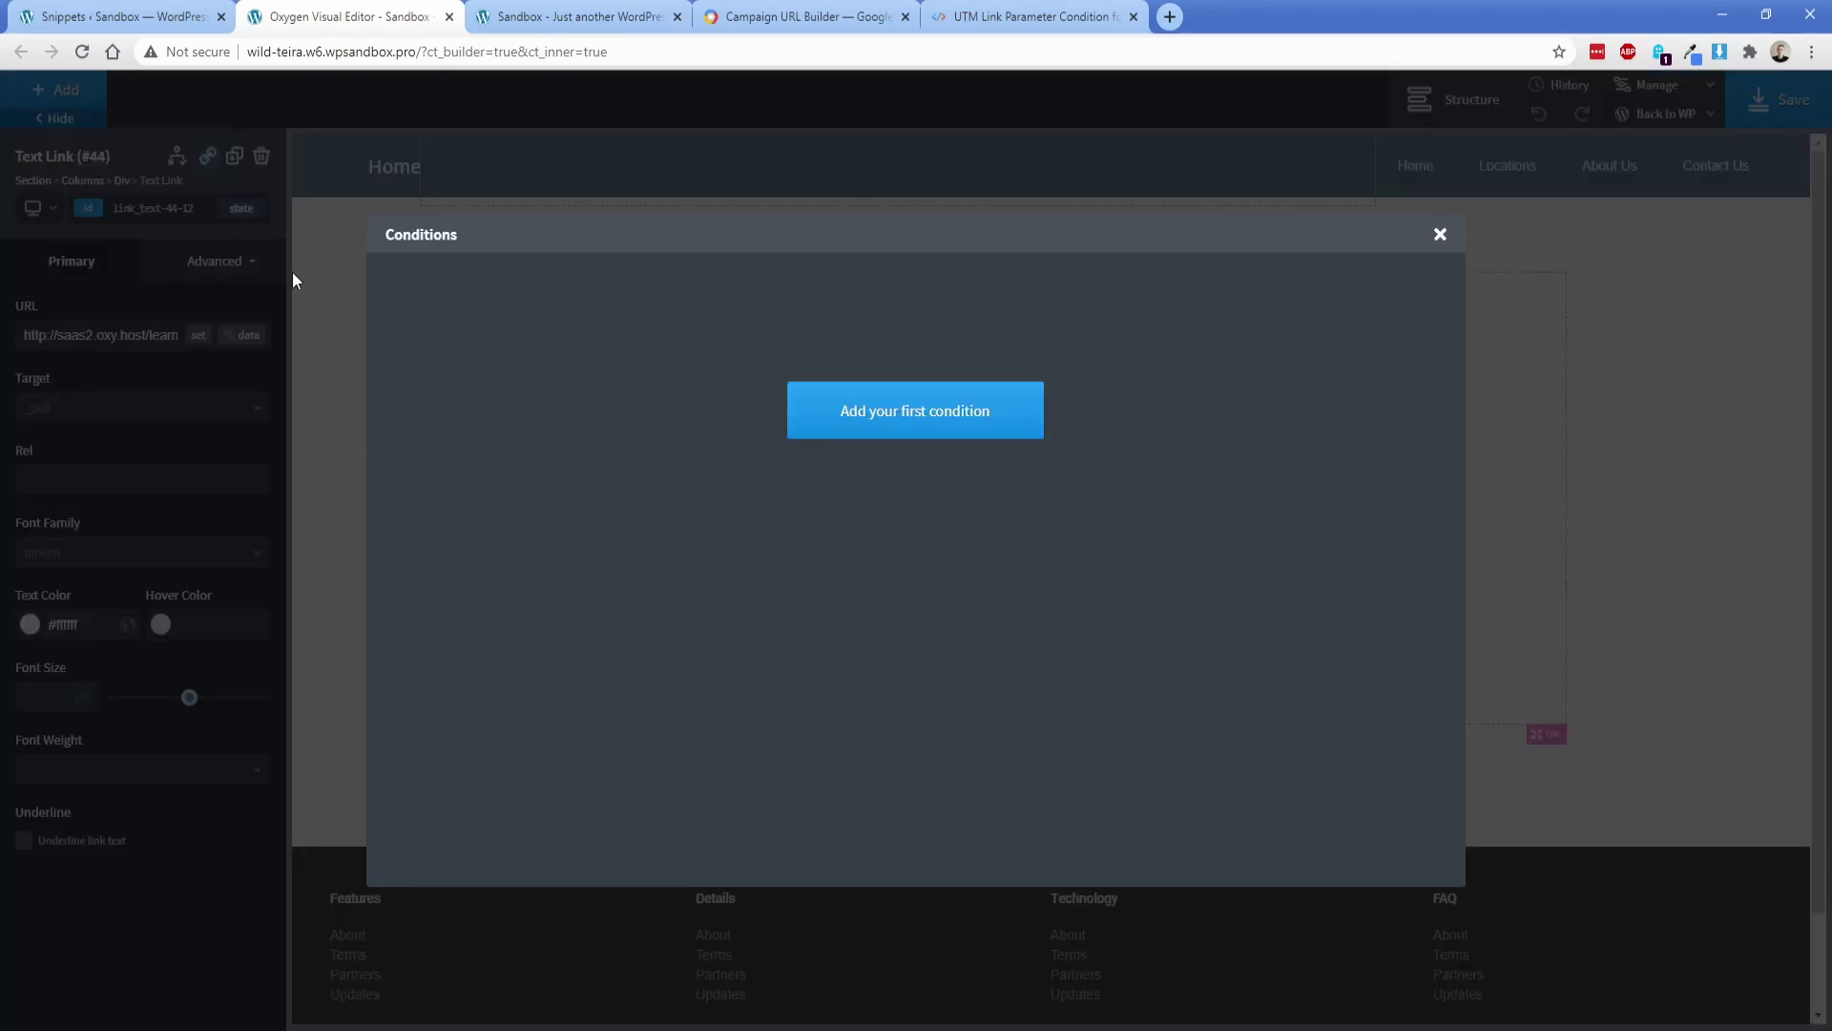
- Add conditions UTM Source = google and UTM Medium = cpc
{"action": "left_click", "coordinate": [885, 412]}
{"action": "left_click", "coordinate": [549, 313]}
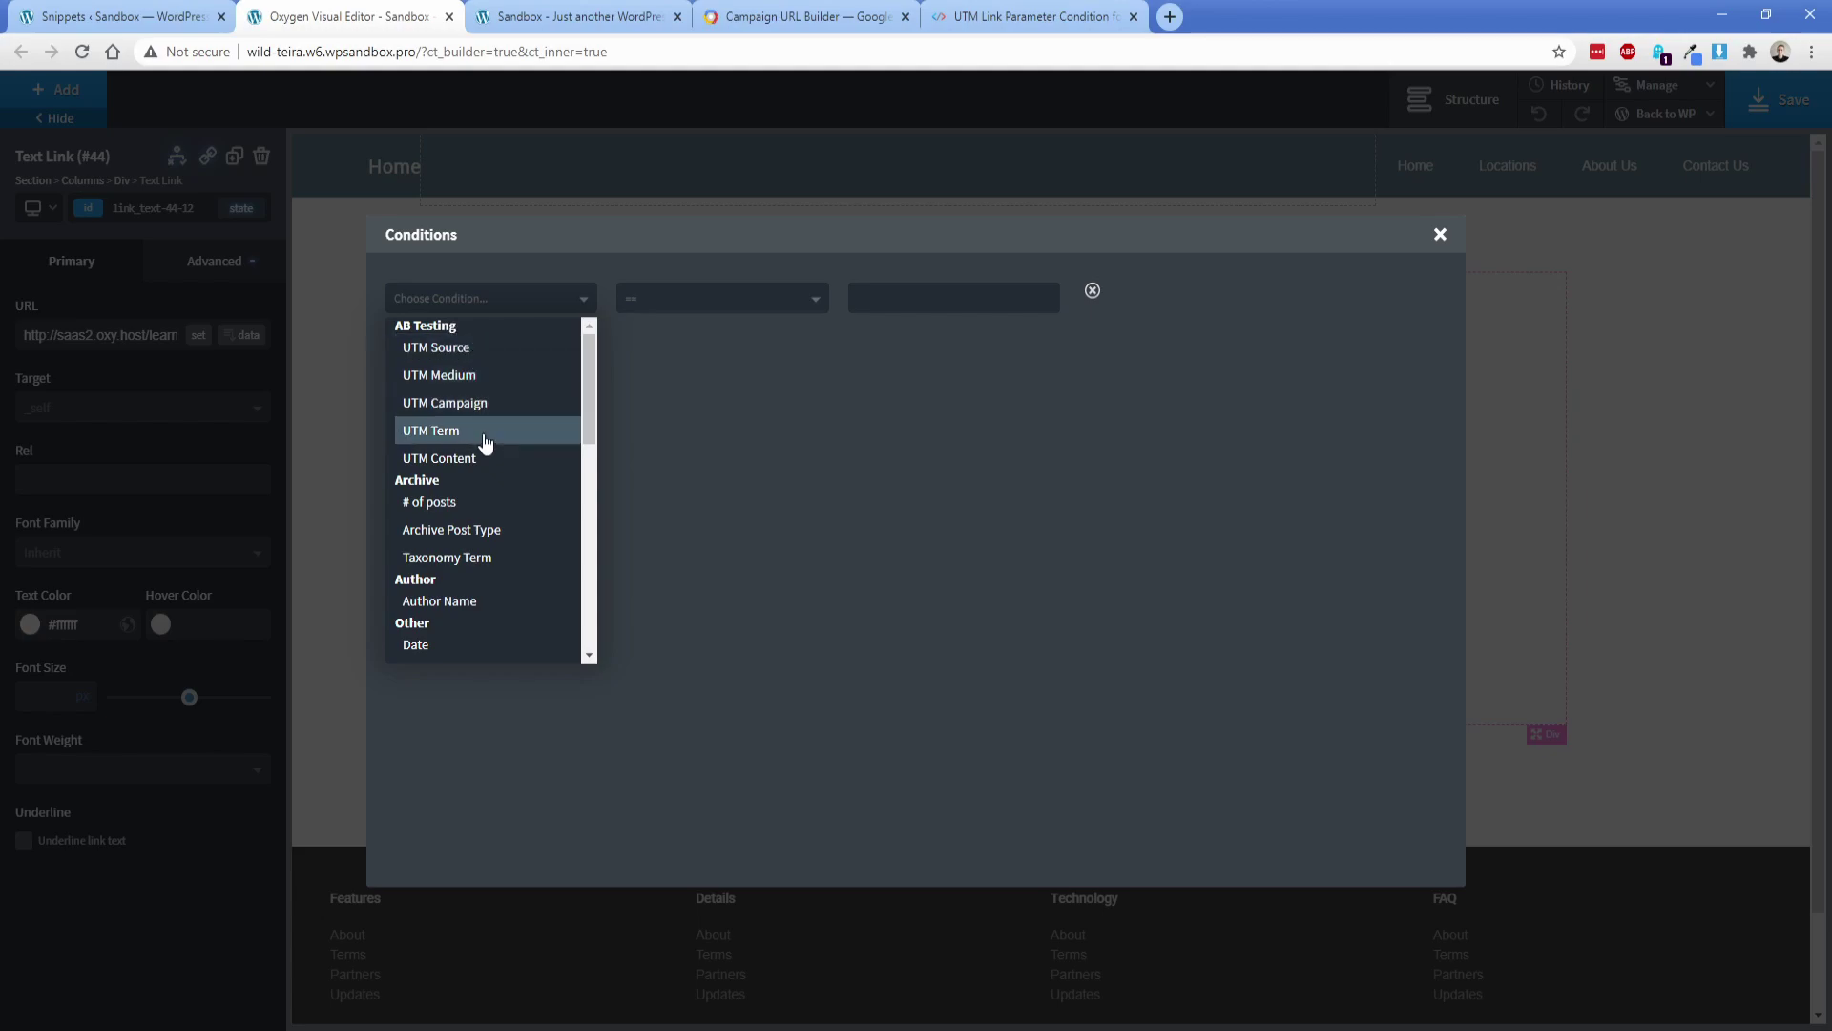
{"action": "left_click", "coordinate": [482, 360]}
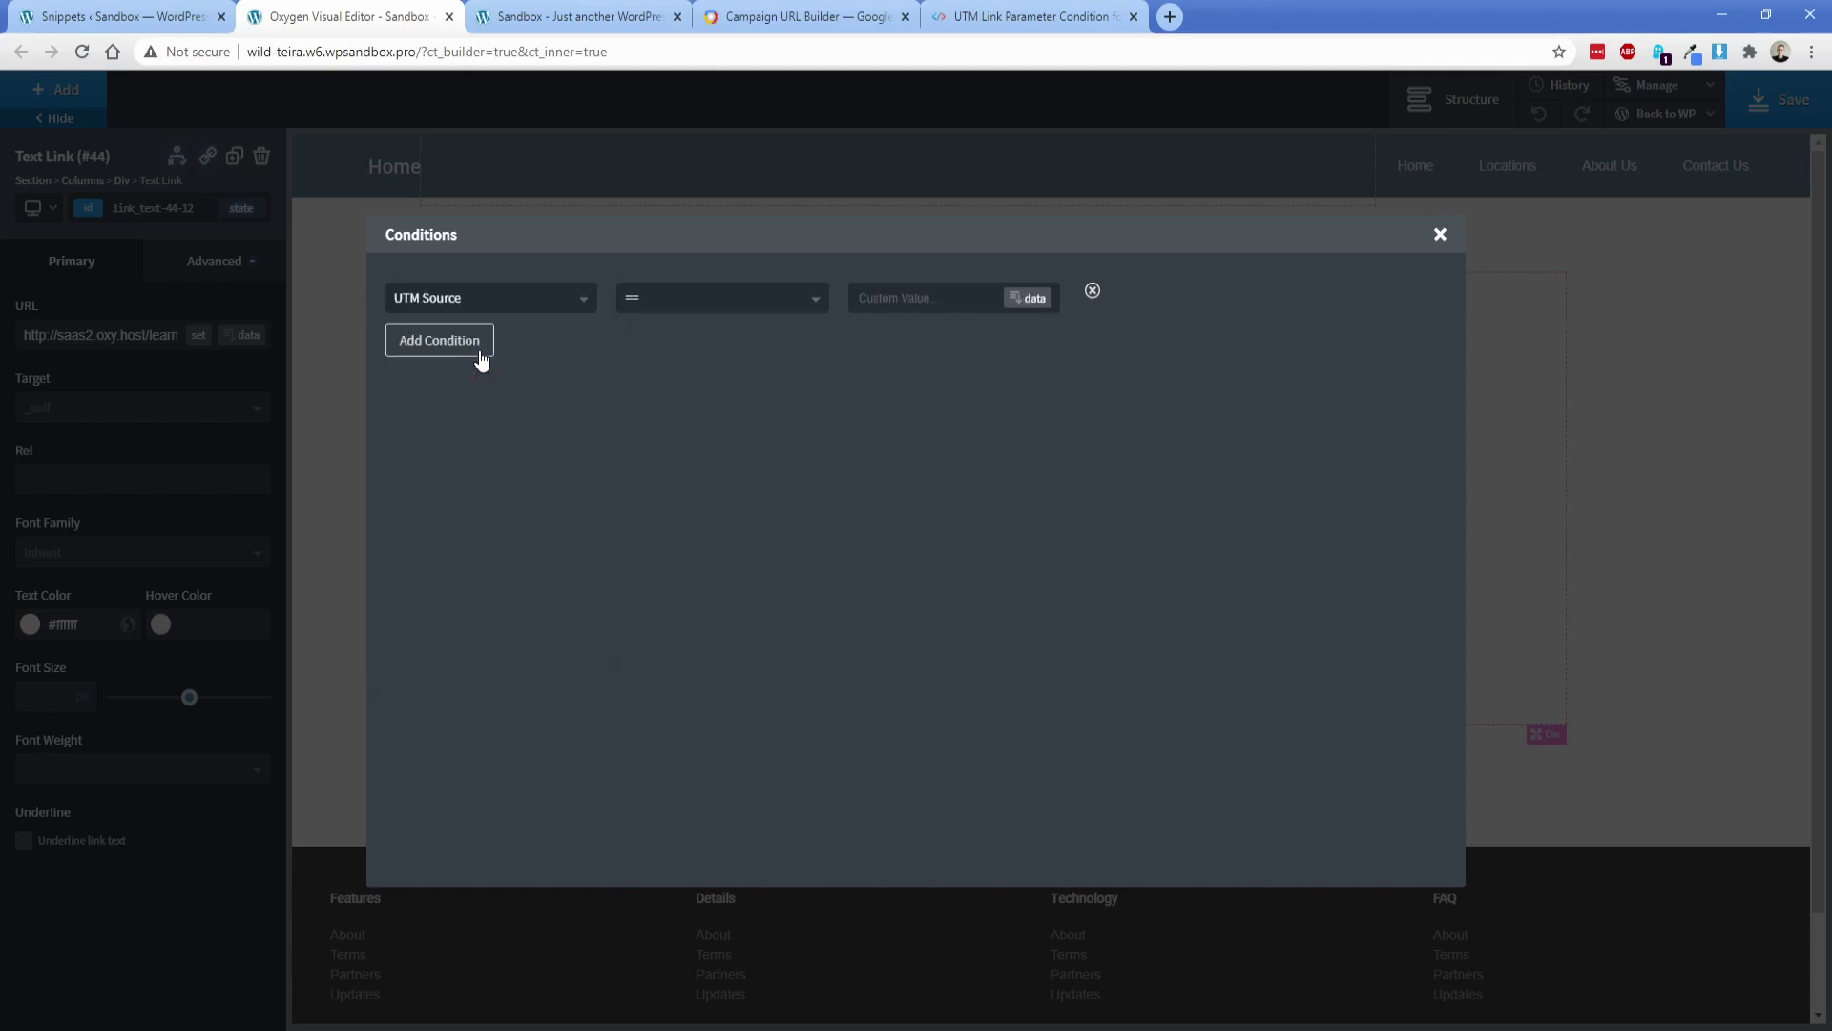
{"action": "left_click", "coordinate": [721, 315]}
{"action": "left_click", "coordinate": [937, 300]}
{"action": "type", "text": "google"}
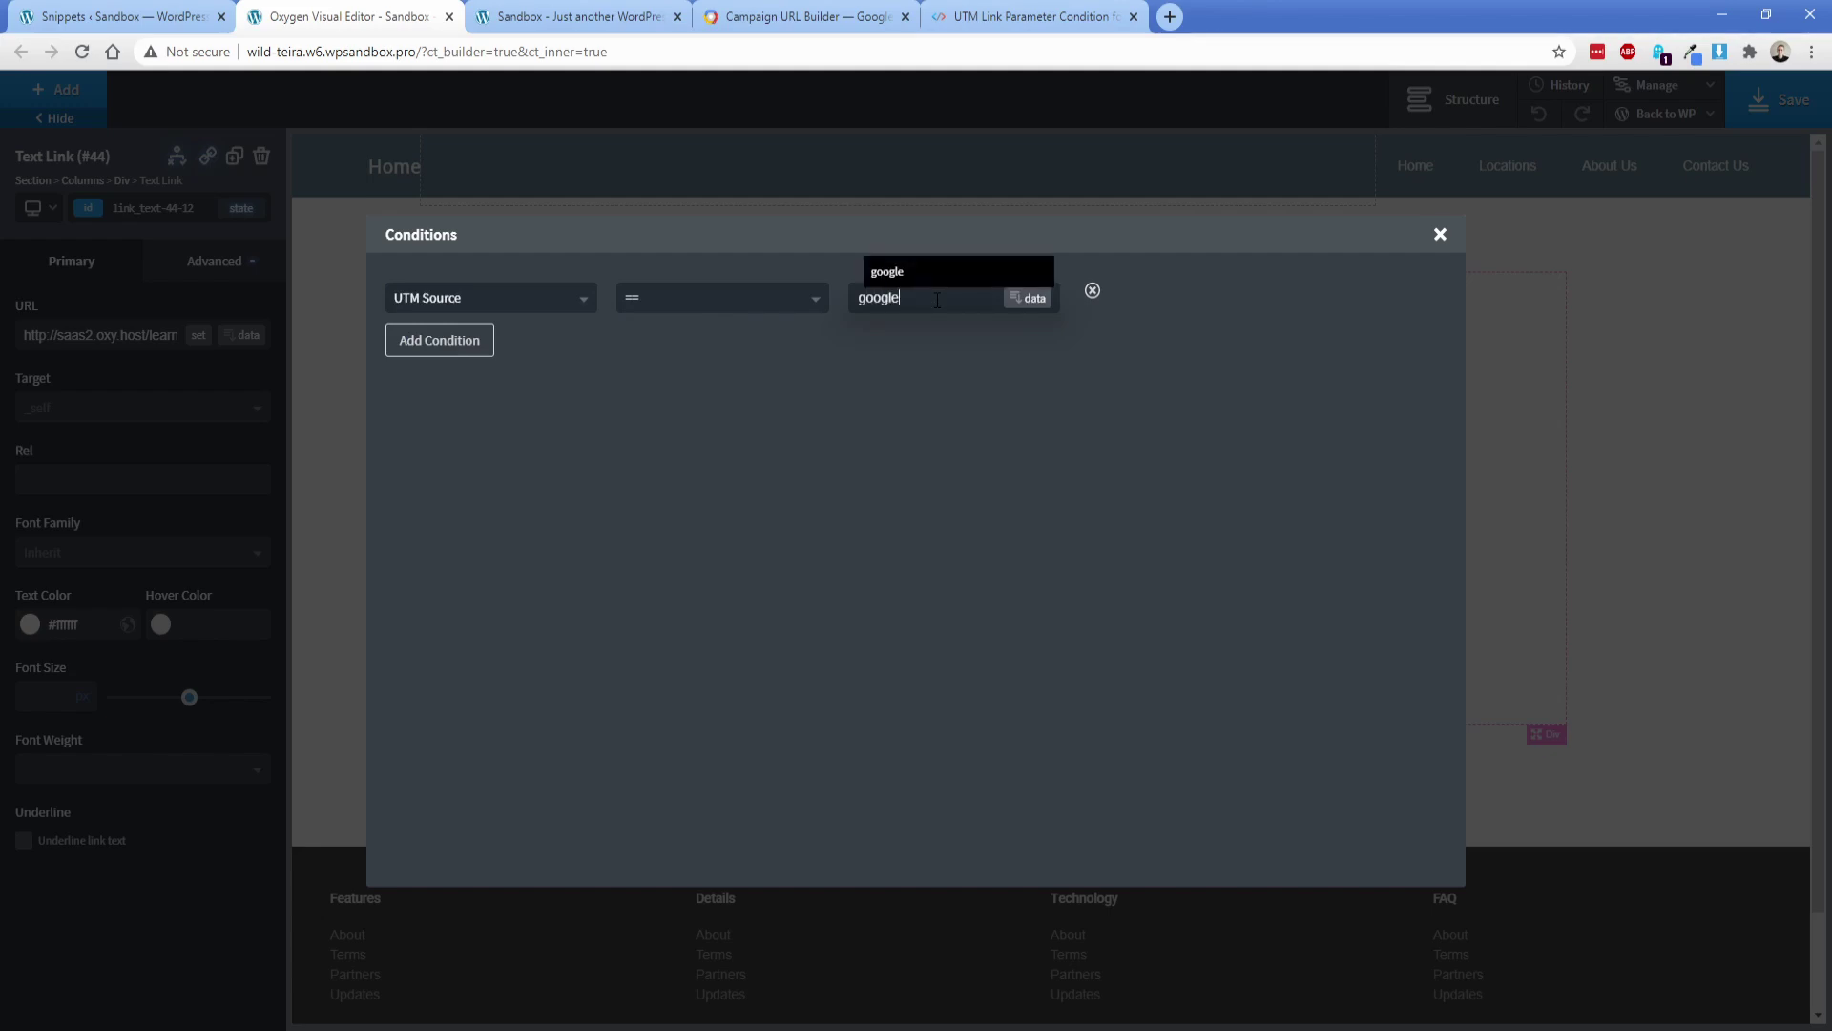
{"action": "left_click", "coordinate": [458, 341]}
{"action": "left_click", "coordinate": [482, 352]}
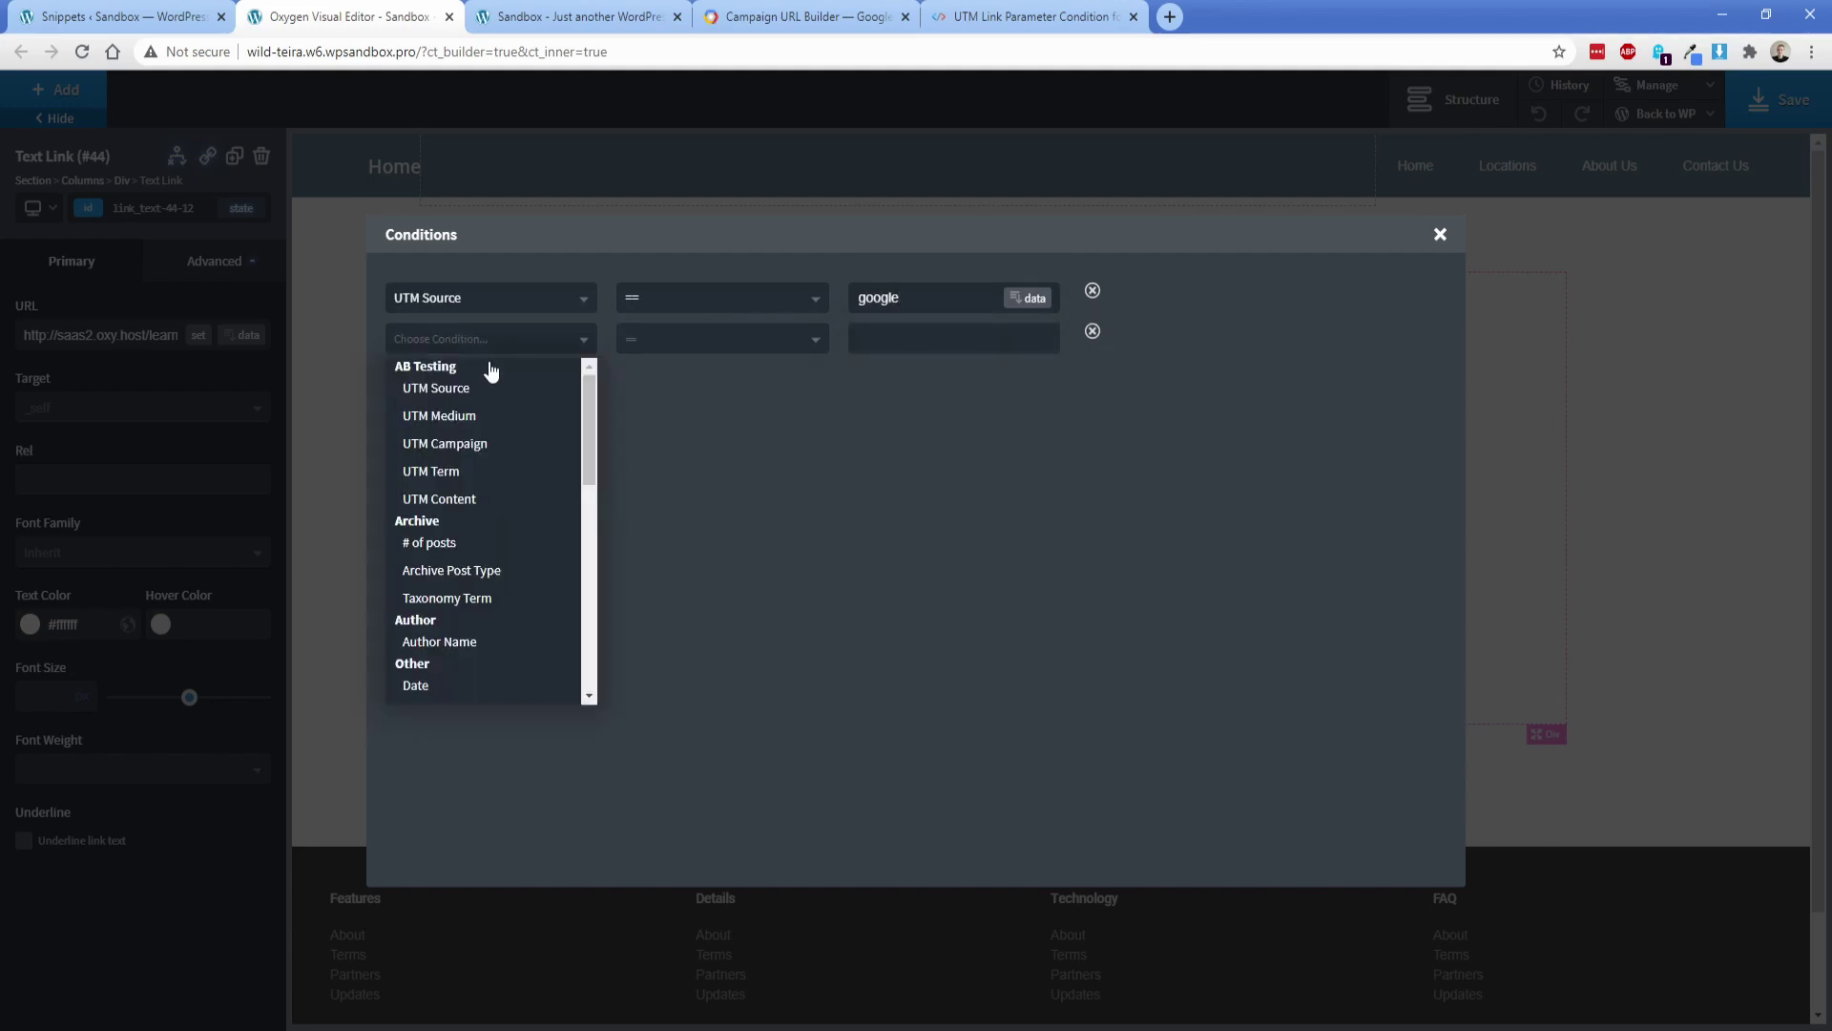
{"action": "left_click", "coordinate": [530, 416]}
{"action": "type", "text": "cpc"}
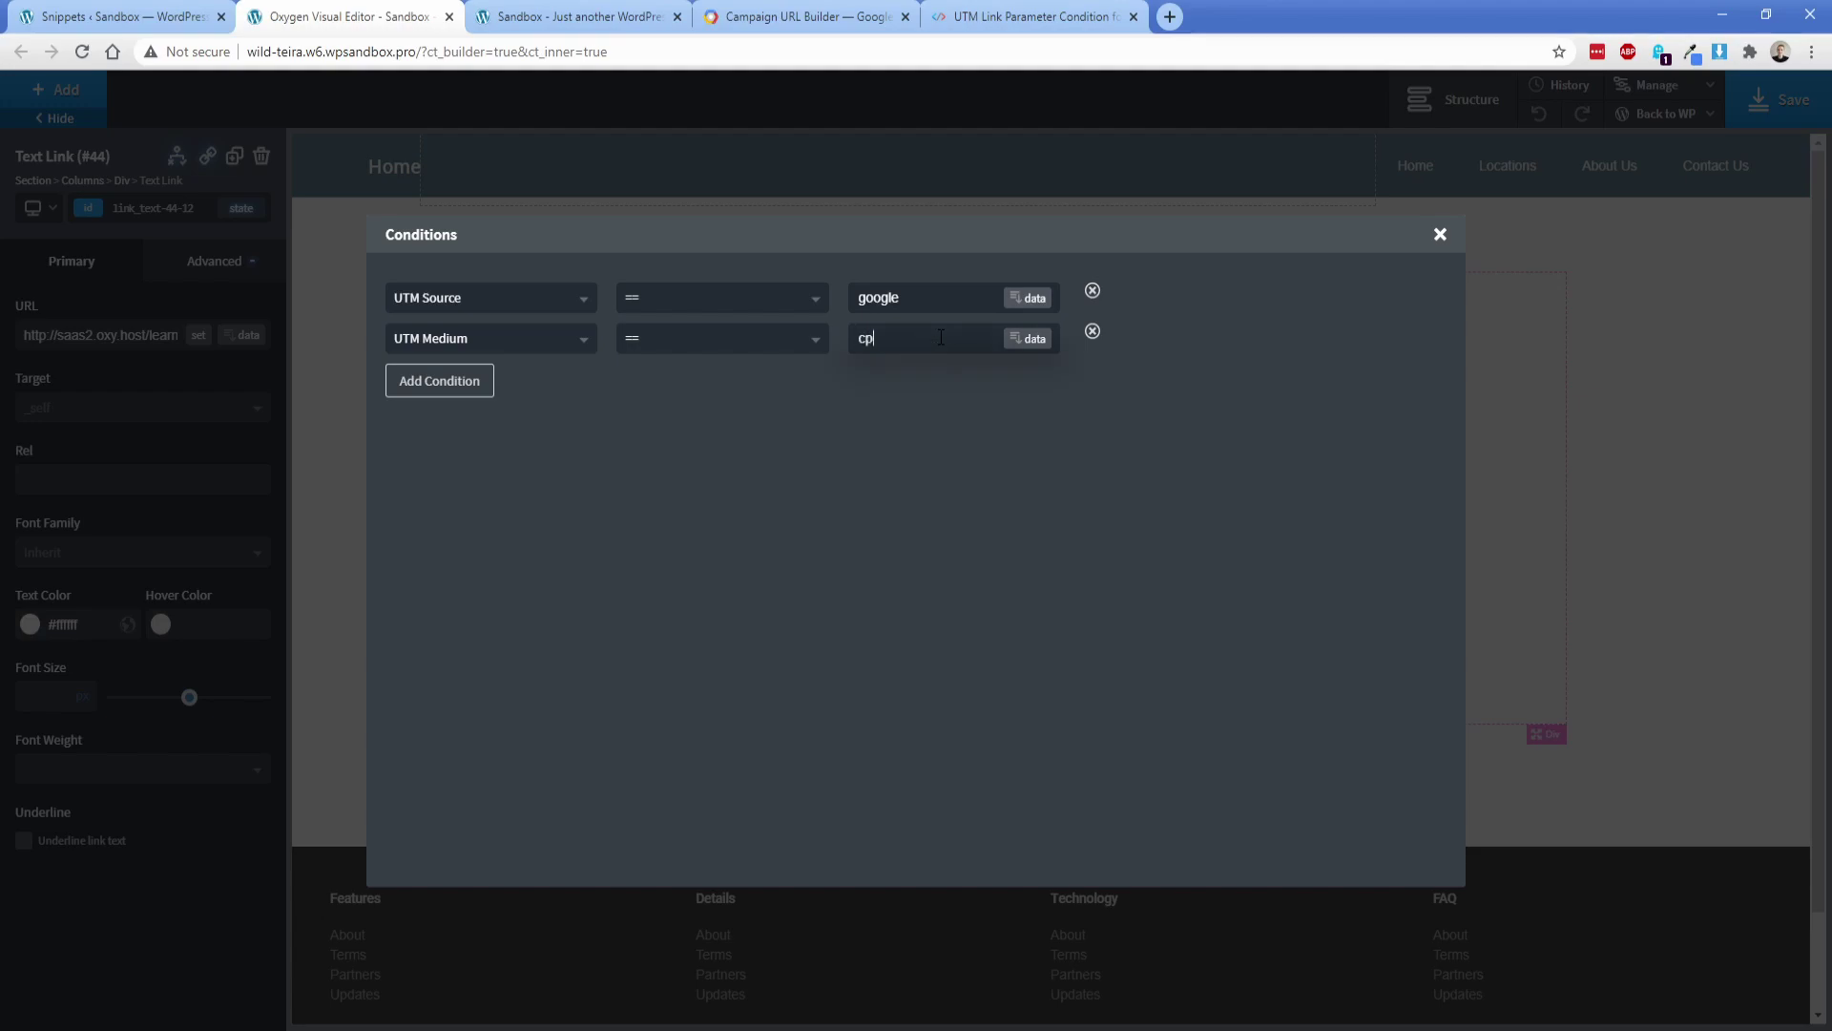
- Add conditions UTM Campaign = spring_sale and UTM Term = shoes
{"action": "left_click", "coordinate": [465, 390]}
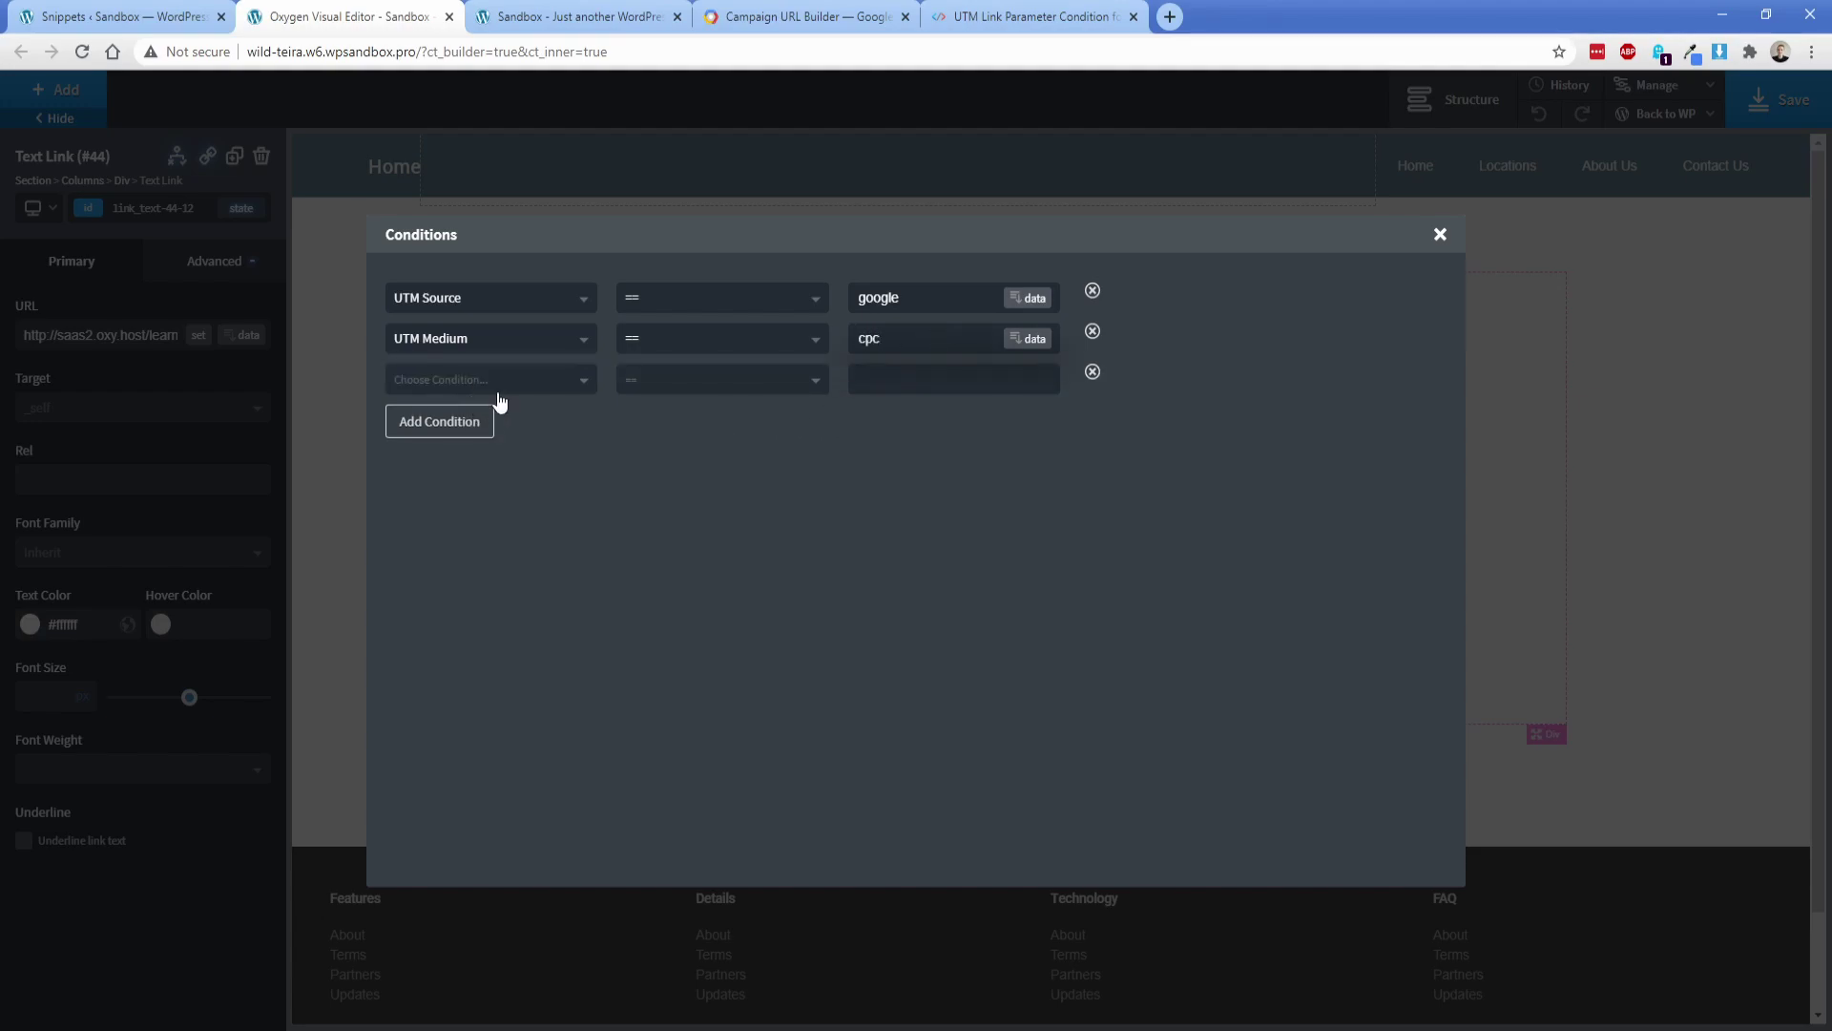
{"action": "left_click", "coordinate": [497, 389]}
{"action": "left_click", "coordinate": [503, 483]}
{"action": "left_click", "coordinate": [927, 378]}
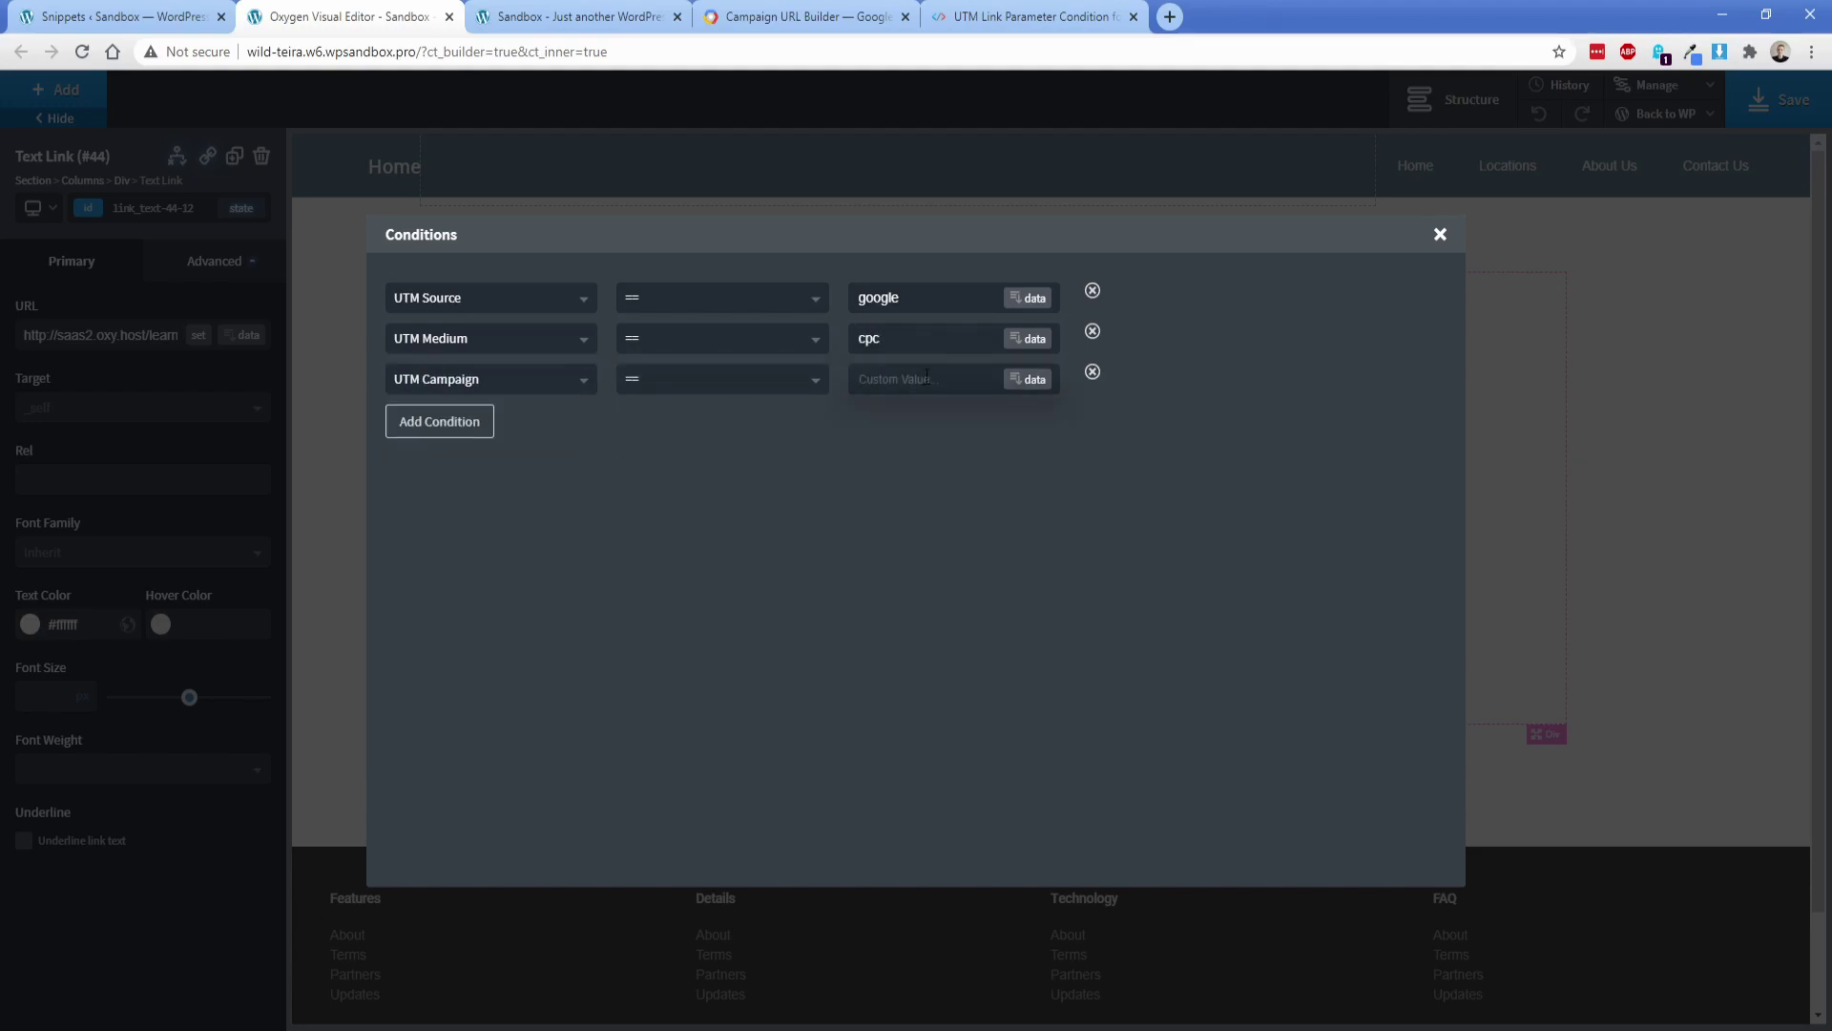
{"action": "type", "text": "spring_sale"}
{"action": "left_click", "coordinate": [458, 422]}
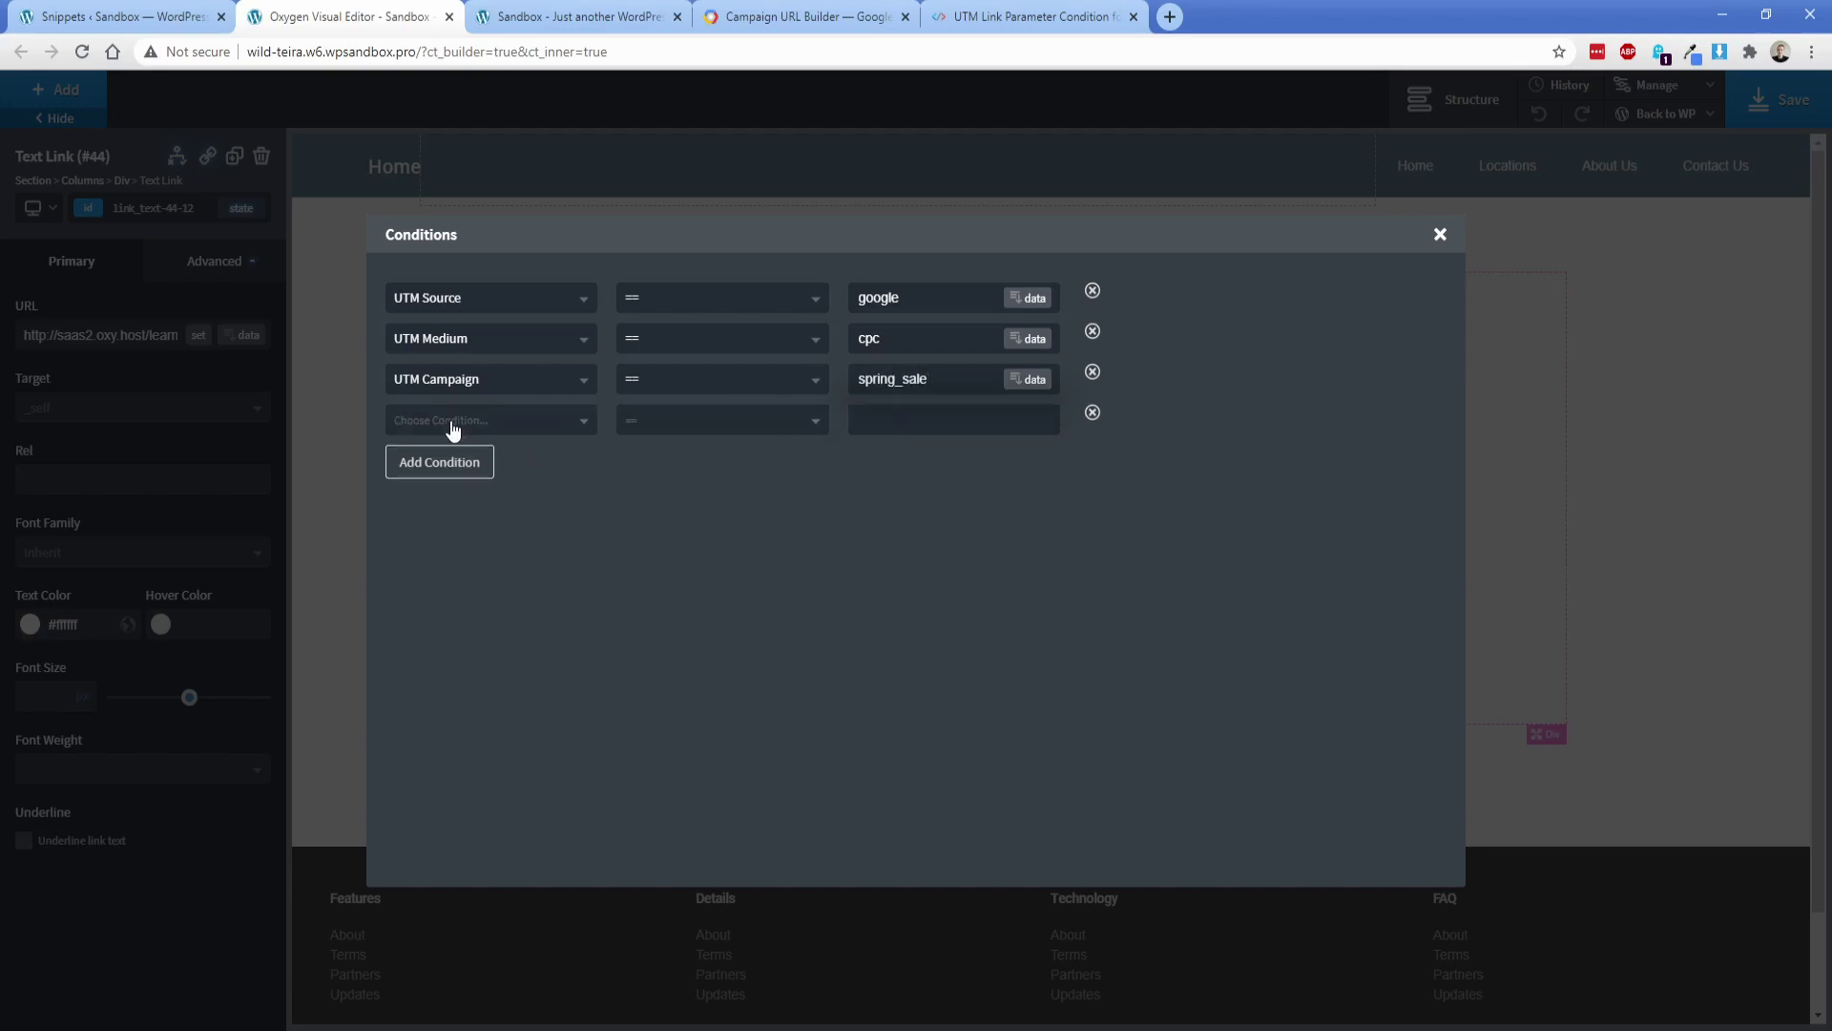
{"action": "left_click", "coordinate": [523, 429]}
{"action": "left_click", "coordinate": [503, 556]}
{"action": "left_click", "coordinate": [910, 421]}
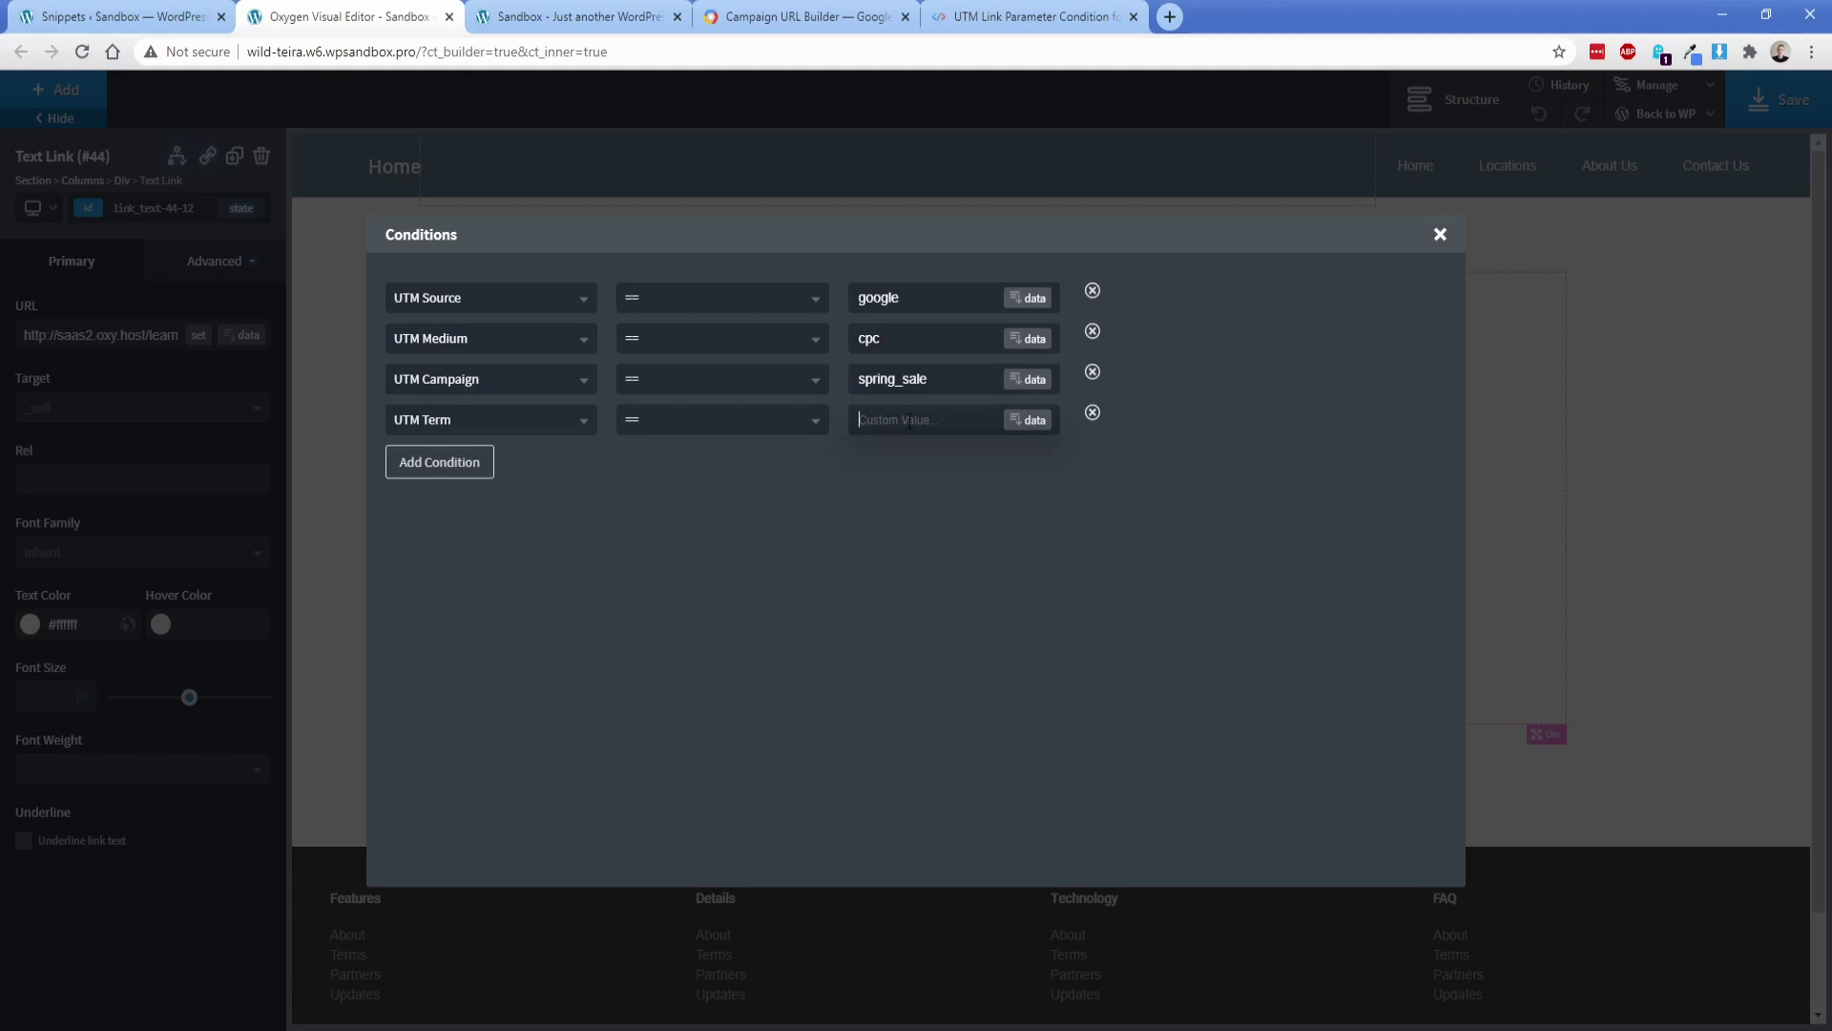
{"action": "type", "text": "shoes"}
- Add a fifth UTM Content condition row, checking its value in the campaign builder
{"action": "left_click", "coordinate": [479, 466]}
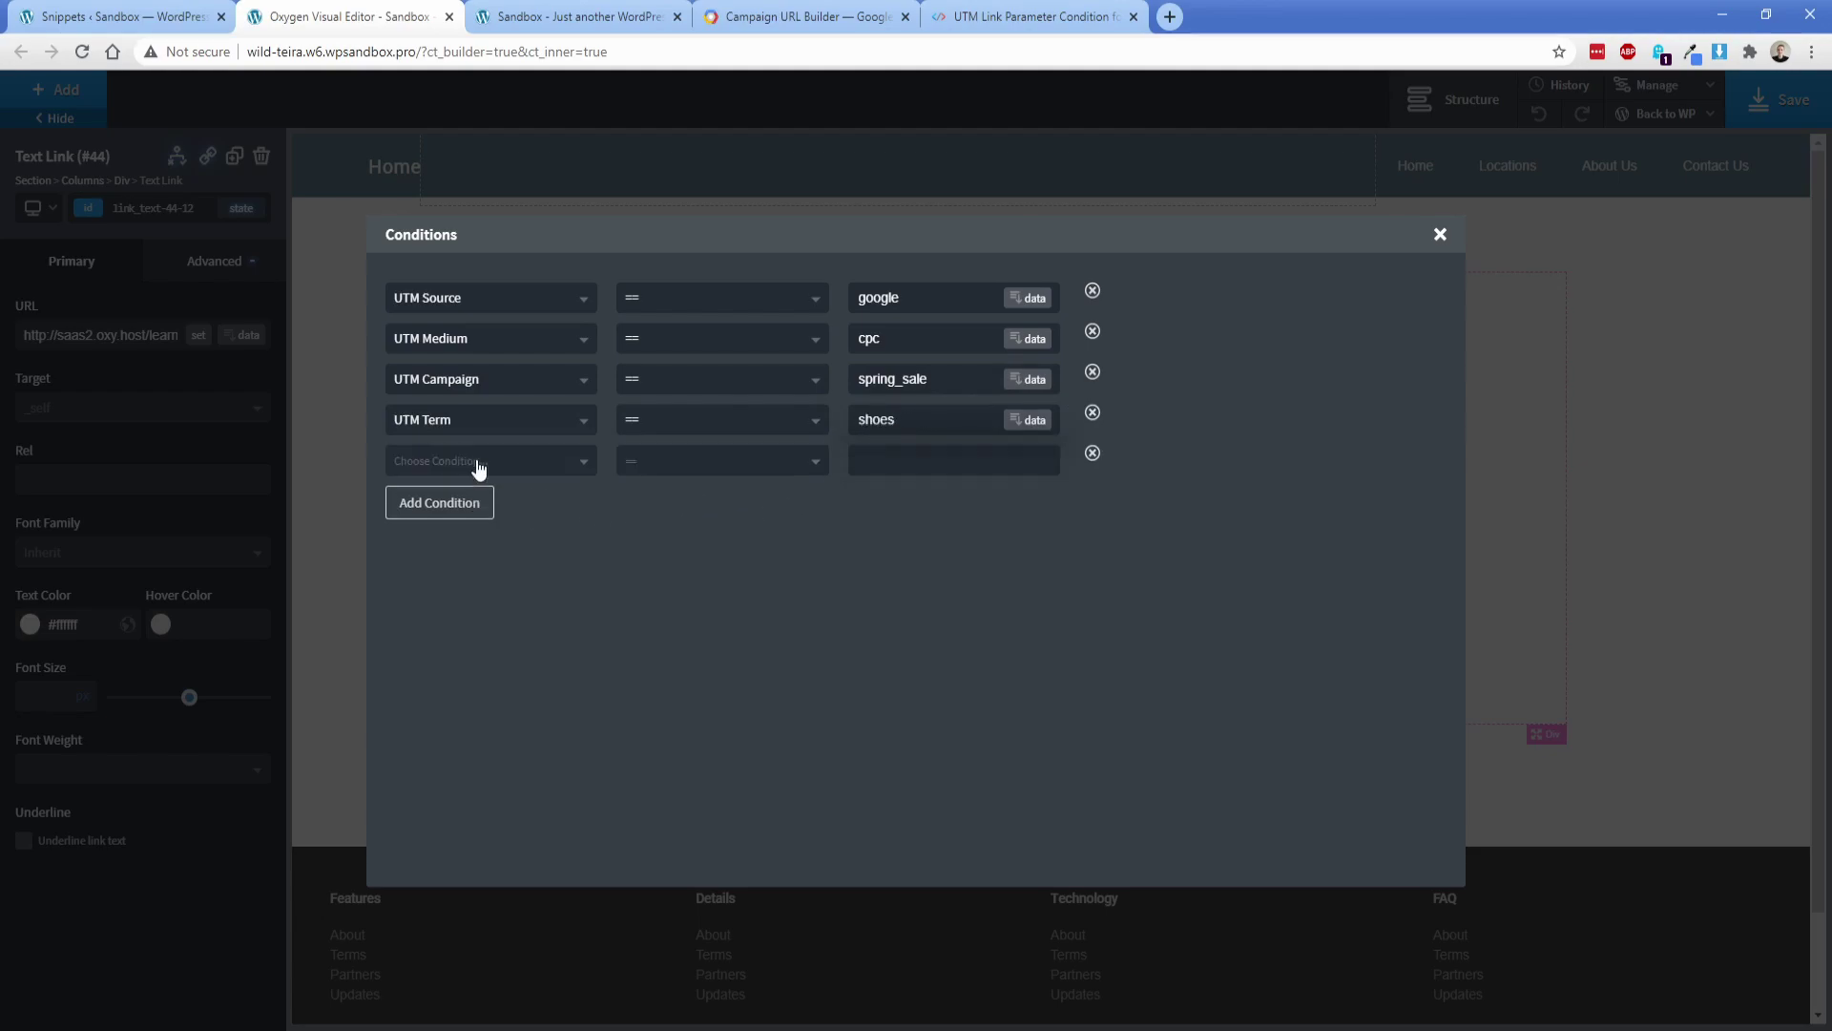
{"action": "left_click", "coordinate": [511, 467]}
{"action": "left_click", "coordinate": [500, 618]}
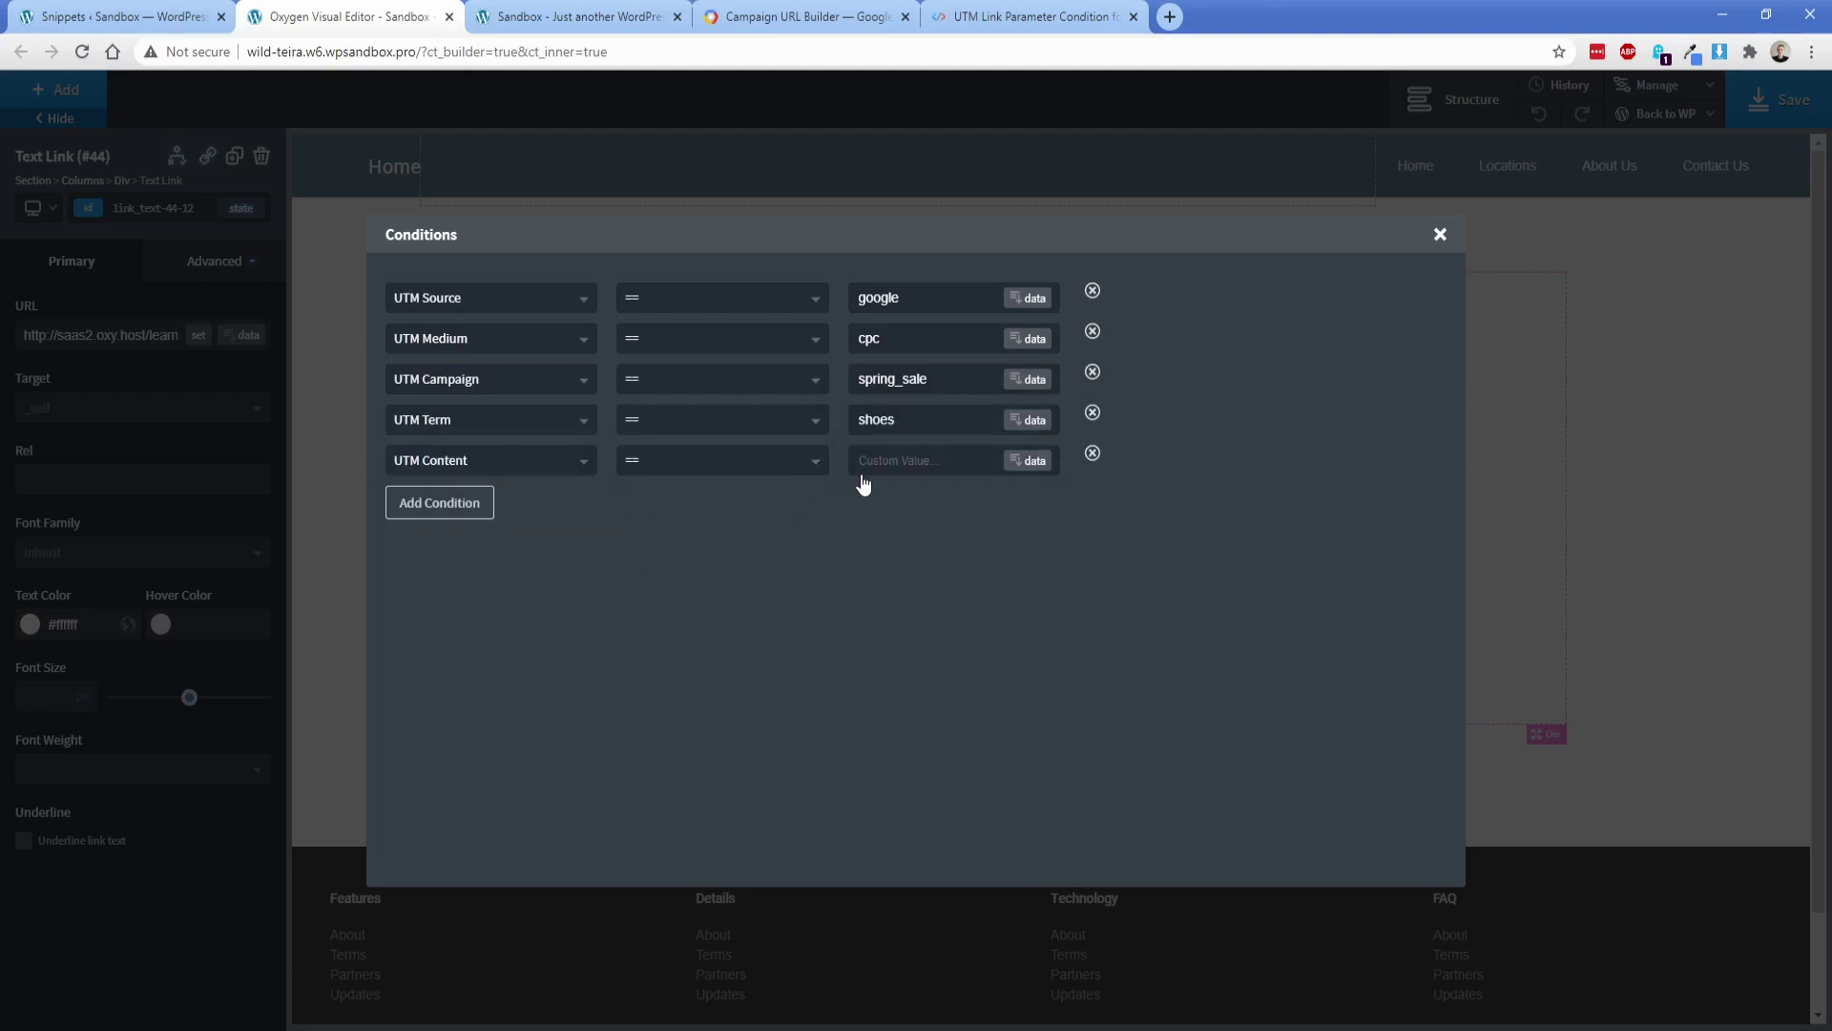
{"action": "left_click", "coordinate": [777, 29]}
{"action": "left_click", "coordinate": [387, 17]}
{"action": "left_click", "coordinate": [900, 455]}
- Set the UTM Content value to v1 and the orange link's condition type to AND
{"action": "type", "text": "v1"}
{"action": "left_click", "coordinate": [1439, 235]}
{"action": "left_click", "coordinate": [177, 156]}
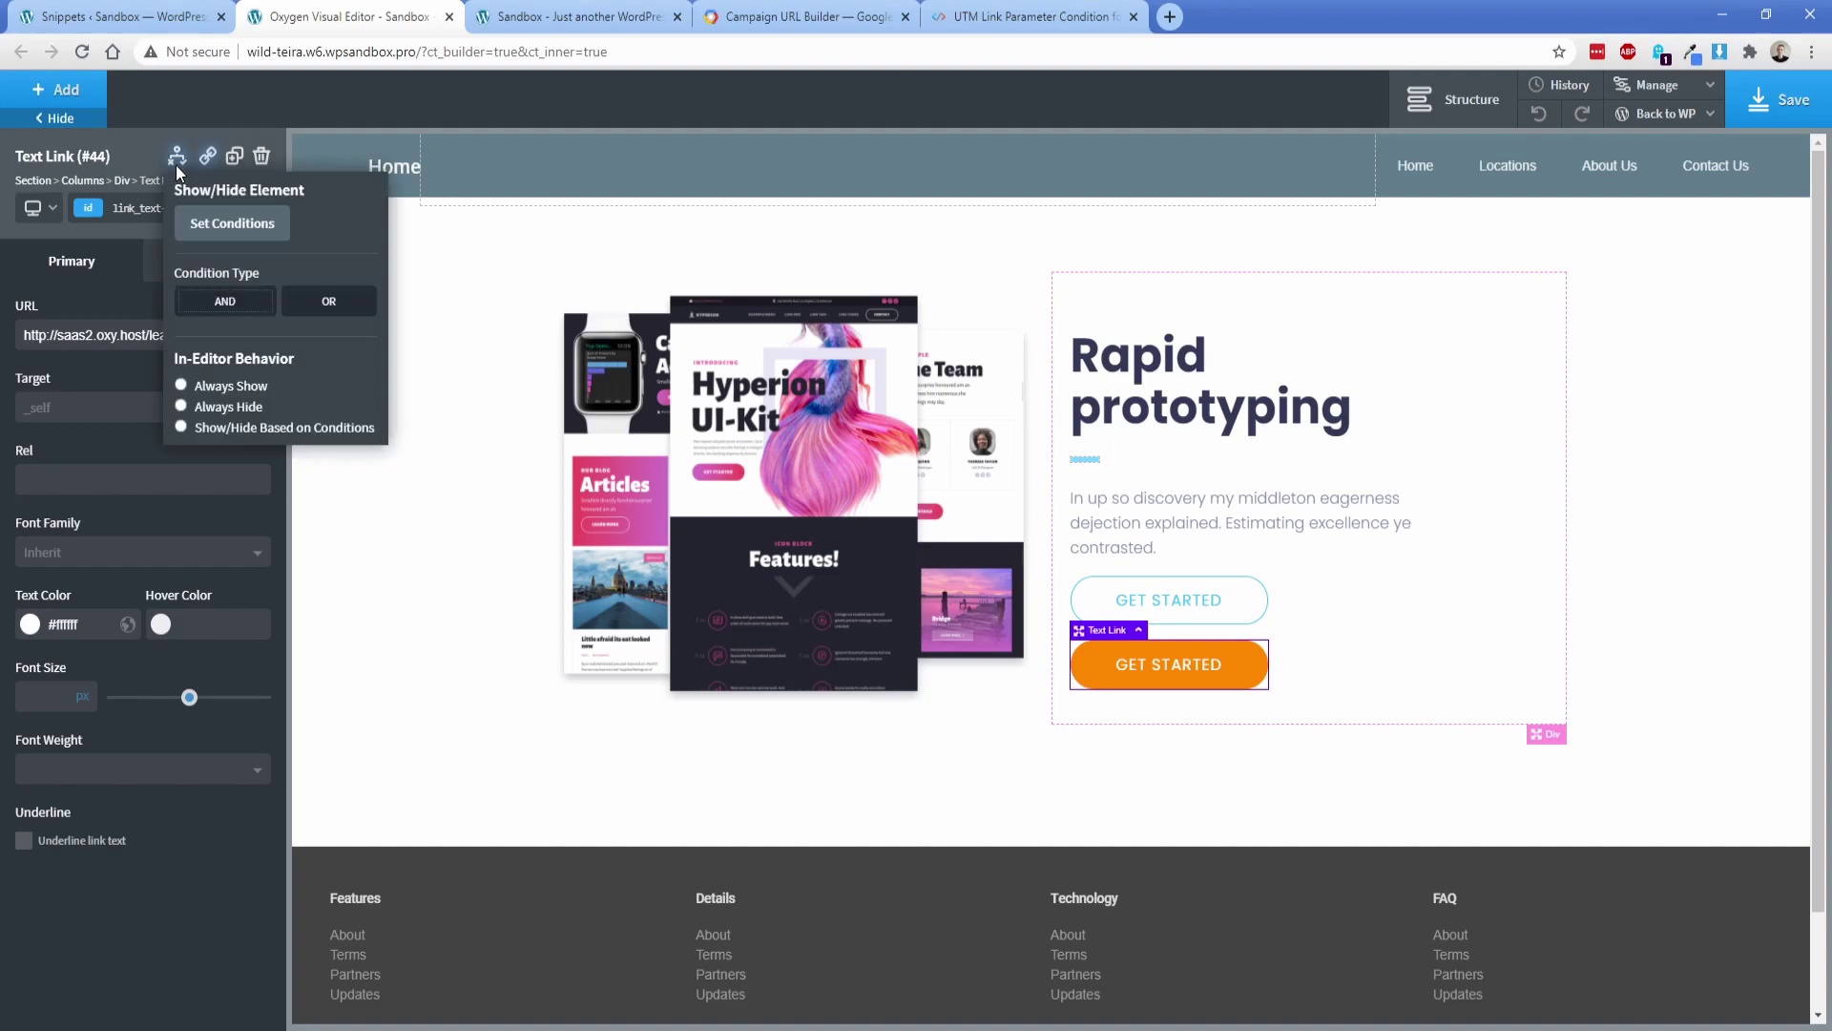
{"action": "left_click", "coordinate": [223, 311]}
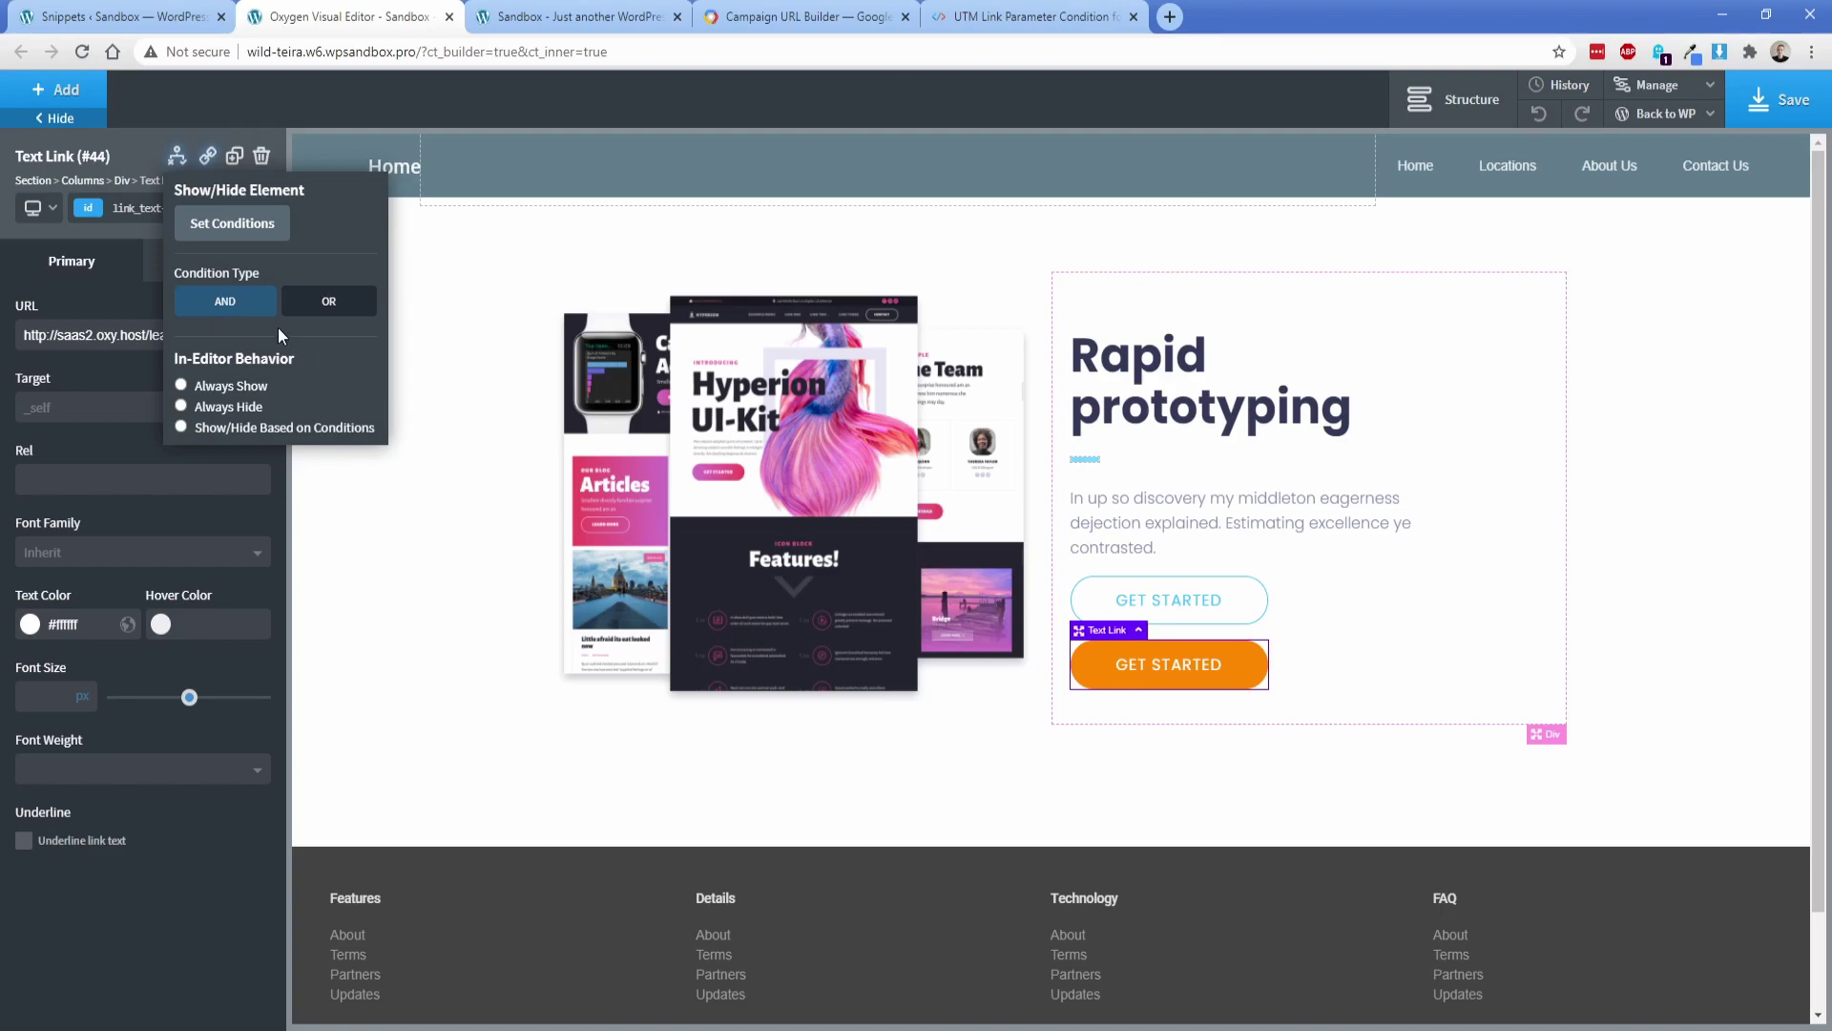
{"action": "left_click", "coordinate": [328, 304]}
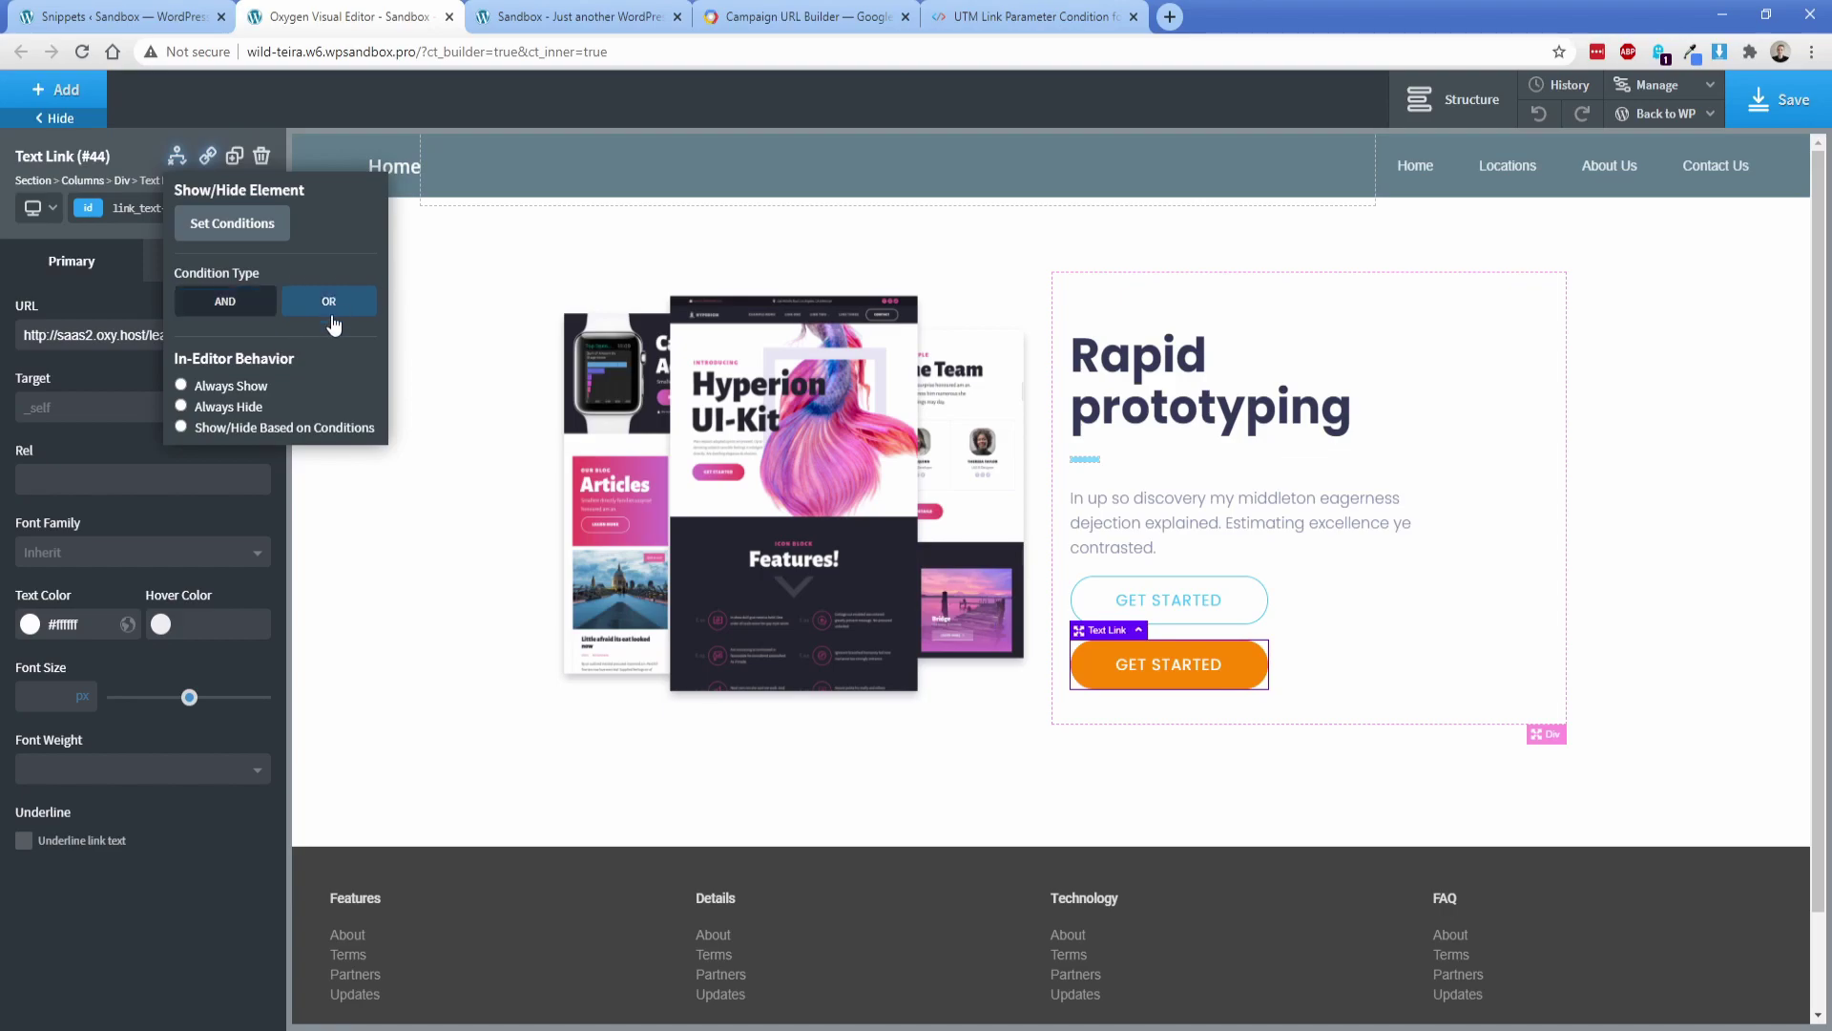
{"action": "left_click", "coordinate": [257, 308]}
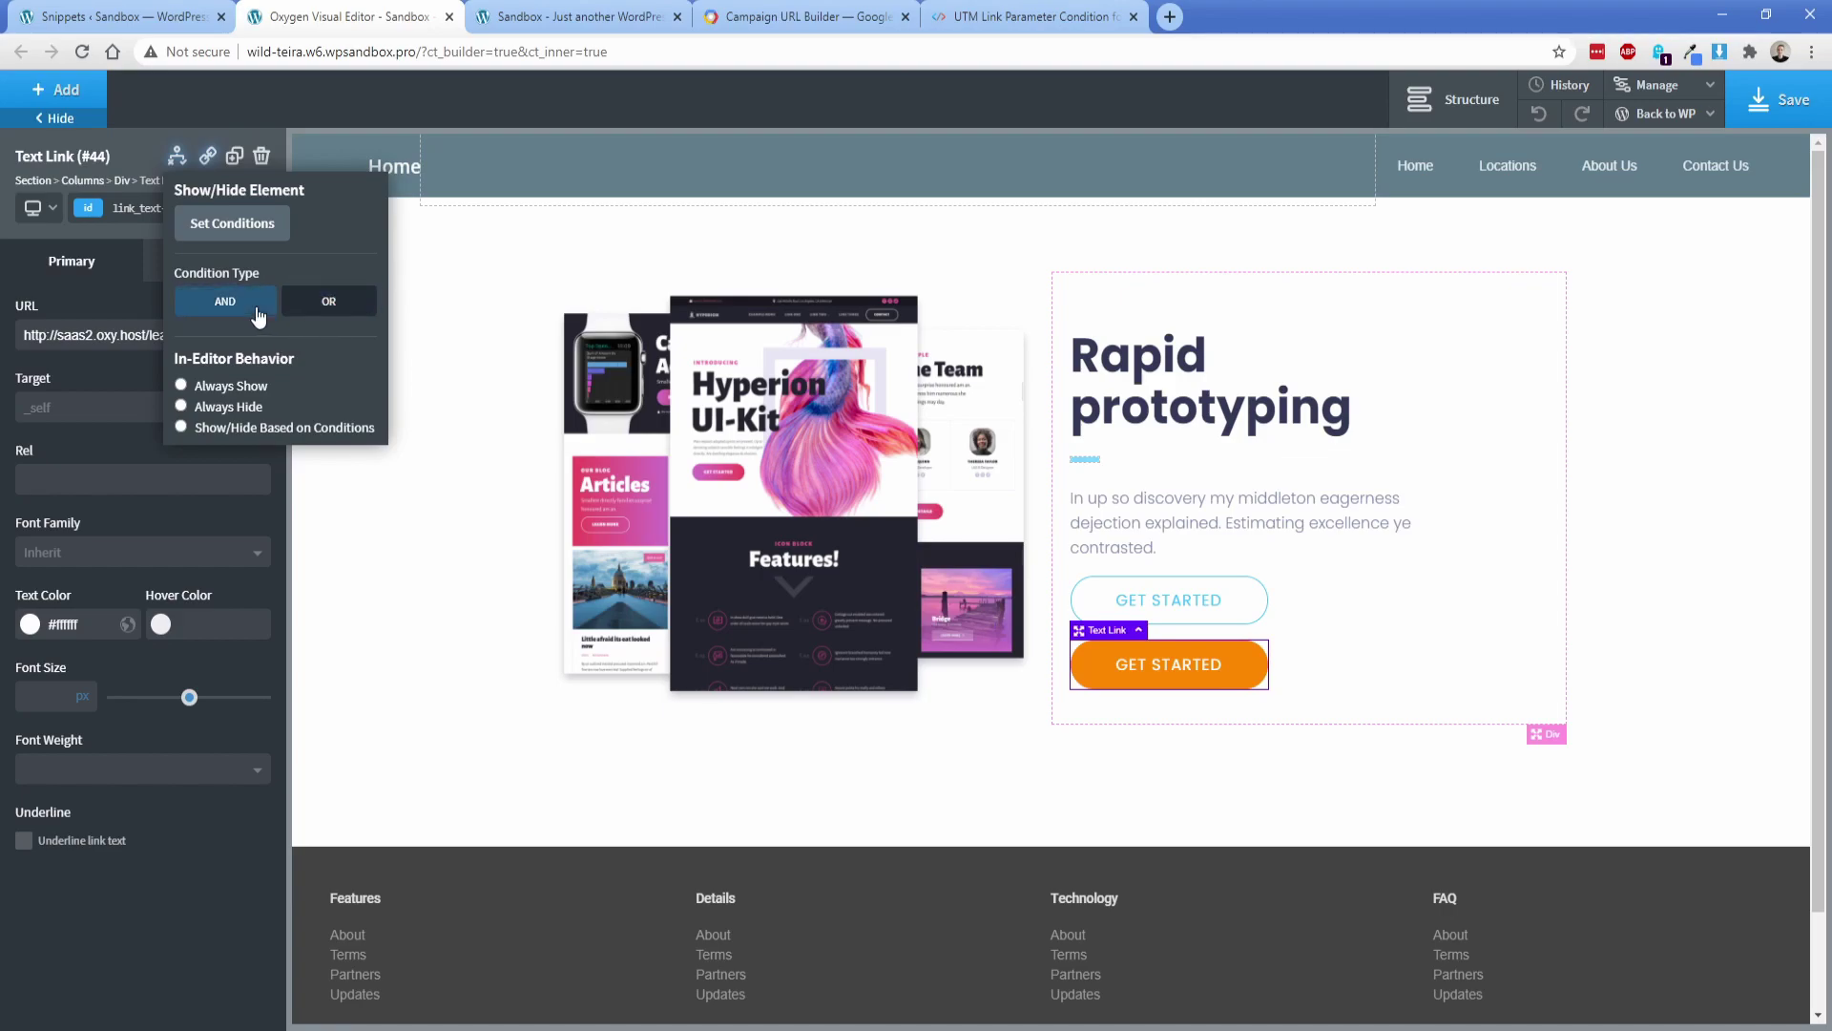
- Save the Oxygen page and reload the live Sandbox site
{"action": "left_click", "coordinate": [1777, 105]}
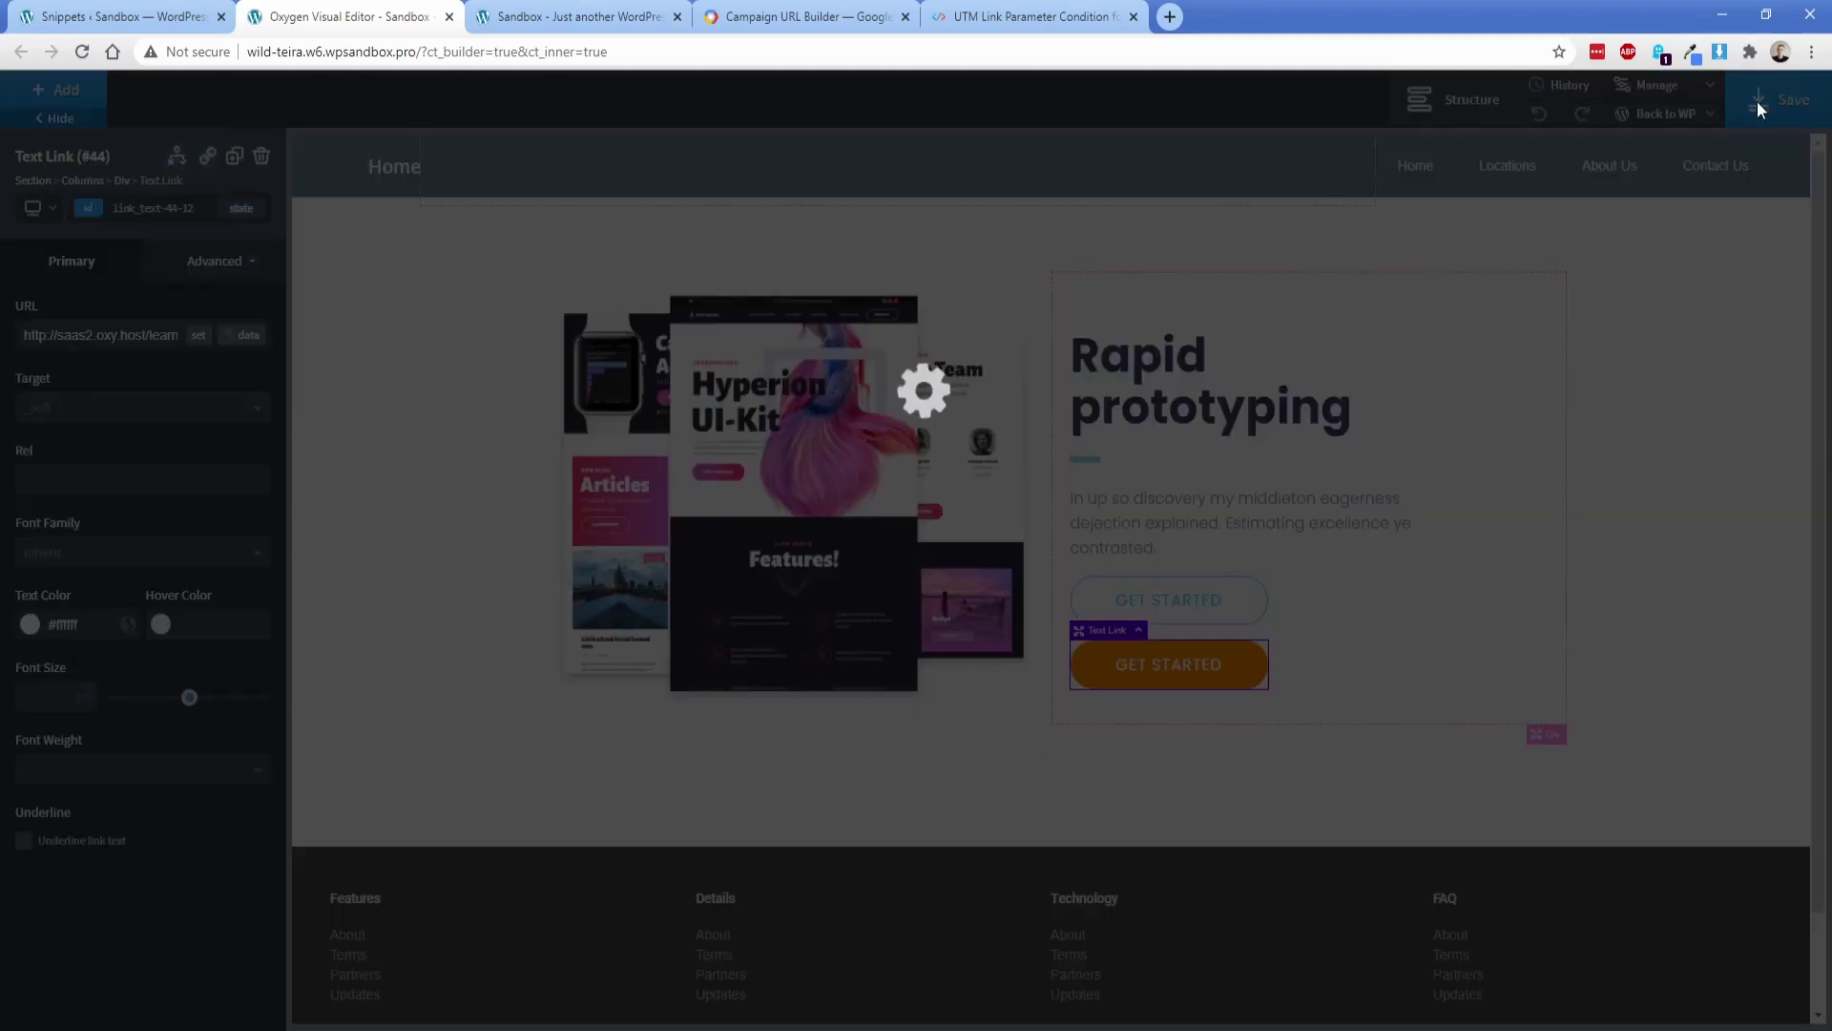
{"action": "left_click", "coordinate": [541, 25]}
{"action": "left_click", "coordinate": [82, 52]}
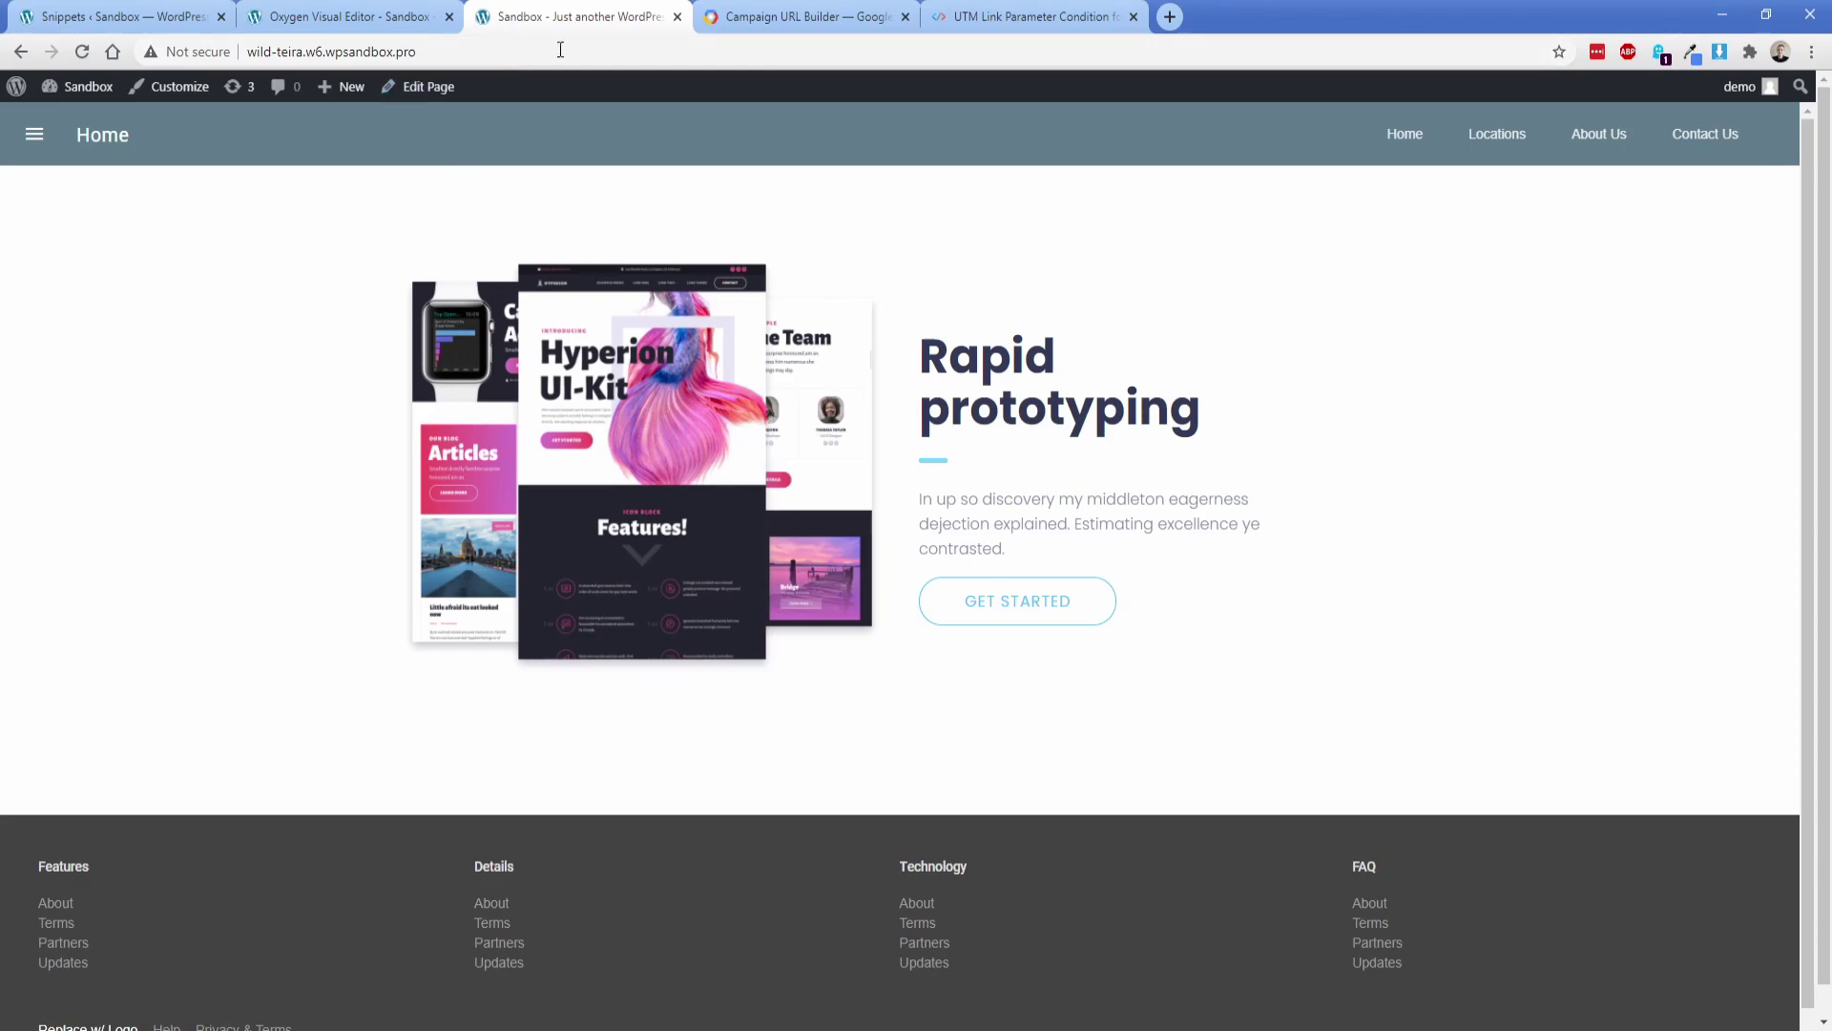
- Load the live site through the copied google/cpc/spring_sale campaign URL
{"action": "left_click", "coordinate": [766, 28]}
{"action": "scroll", "coordinate": [649, 542], "scroll_direction": "down", "scroll_amount": 2}
{"action": "left_click", "coordinate": [400, 790]}
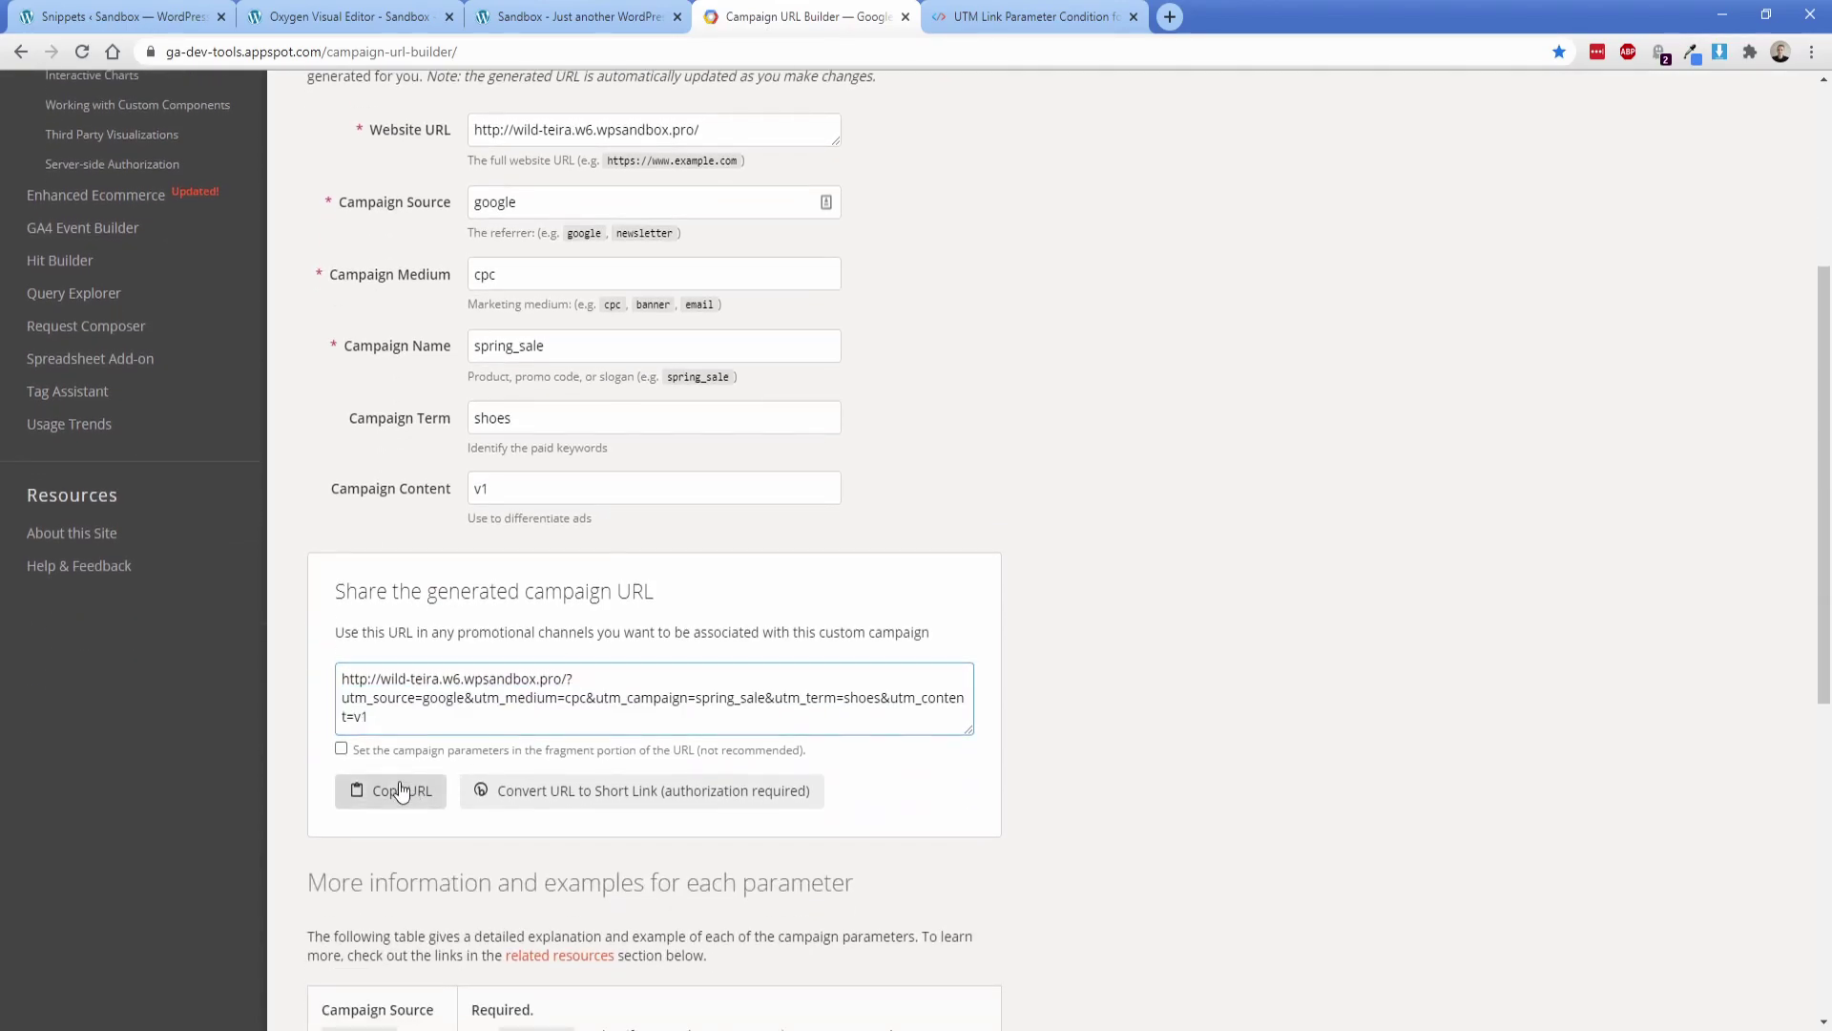
{"action": "left_click", "coordinate": [572, 16]}
{"action": "left_click", "coordinate": [549, 51]}
{"action": "key", "text": "ctrl+v"}
{"action": "key", "text": "Return"}
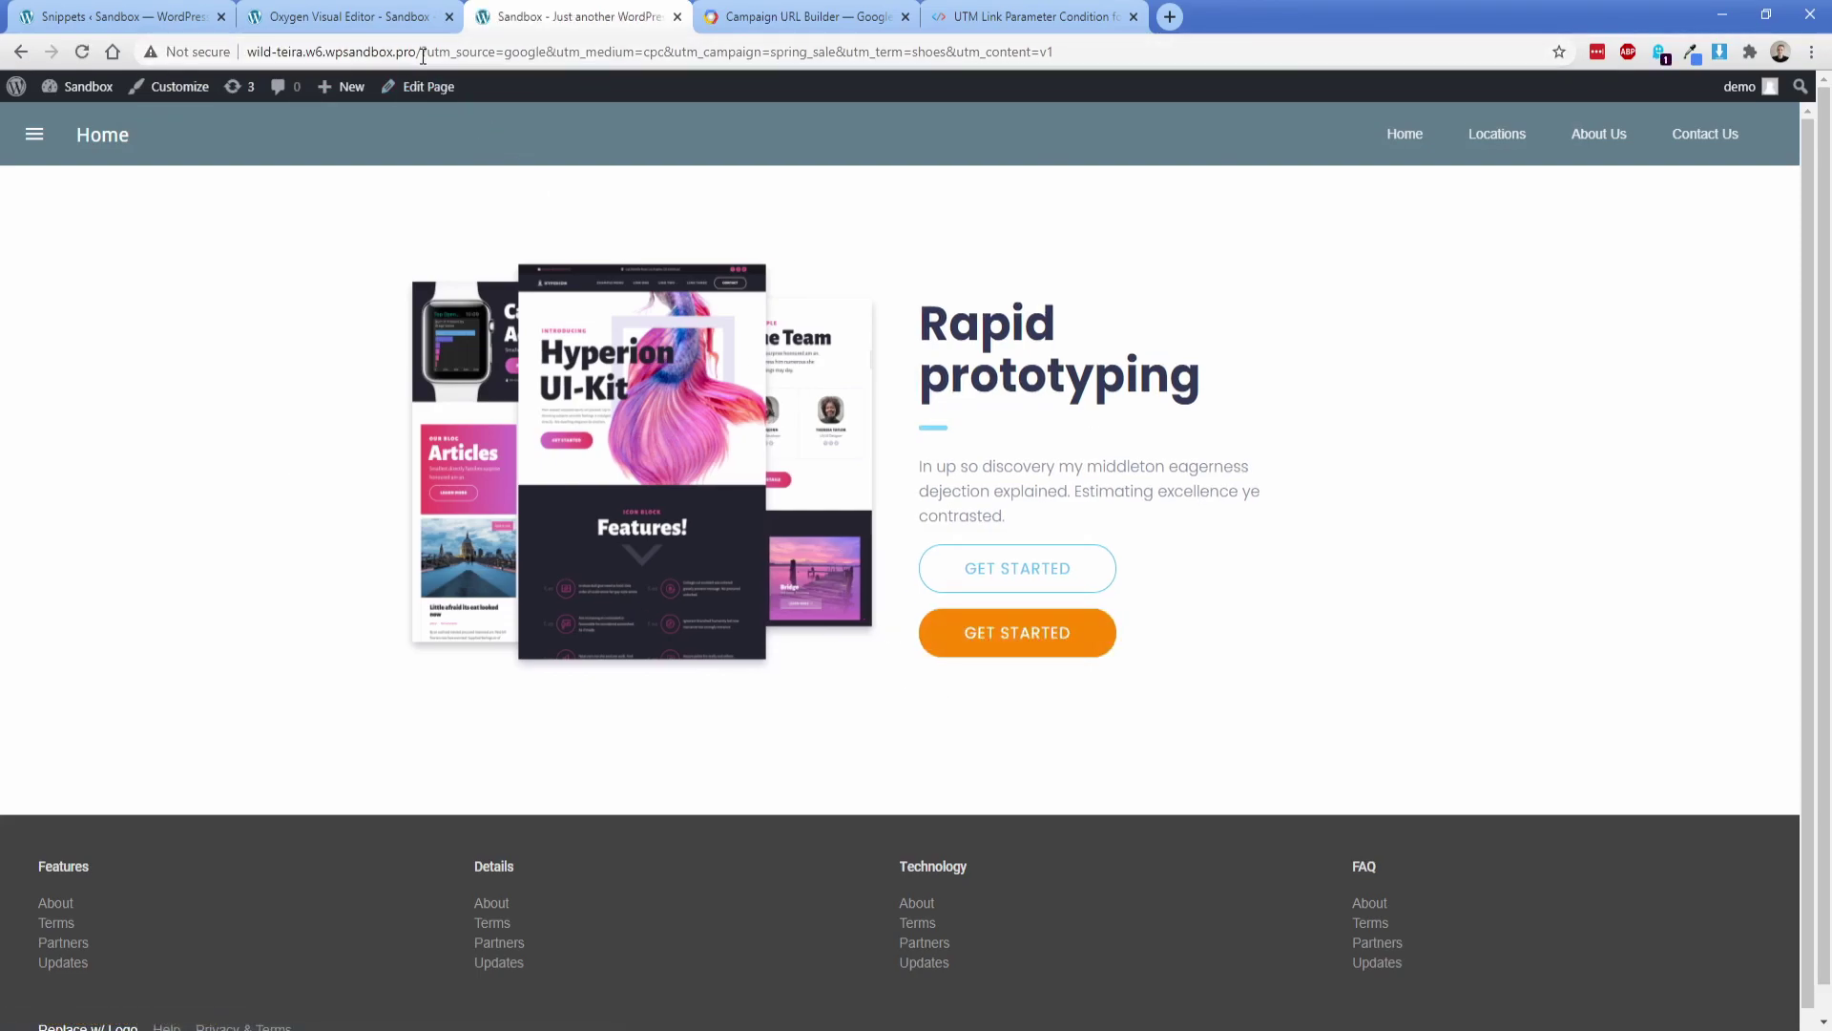
{"action": "left_click_drag", "start_coordinate": [420, 52], "coordinate": [1053, 51]}
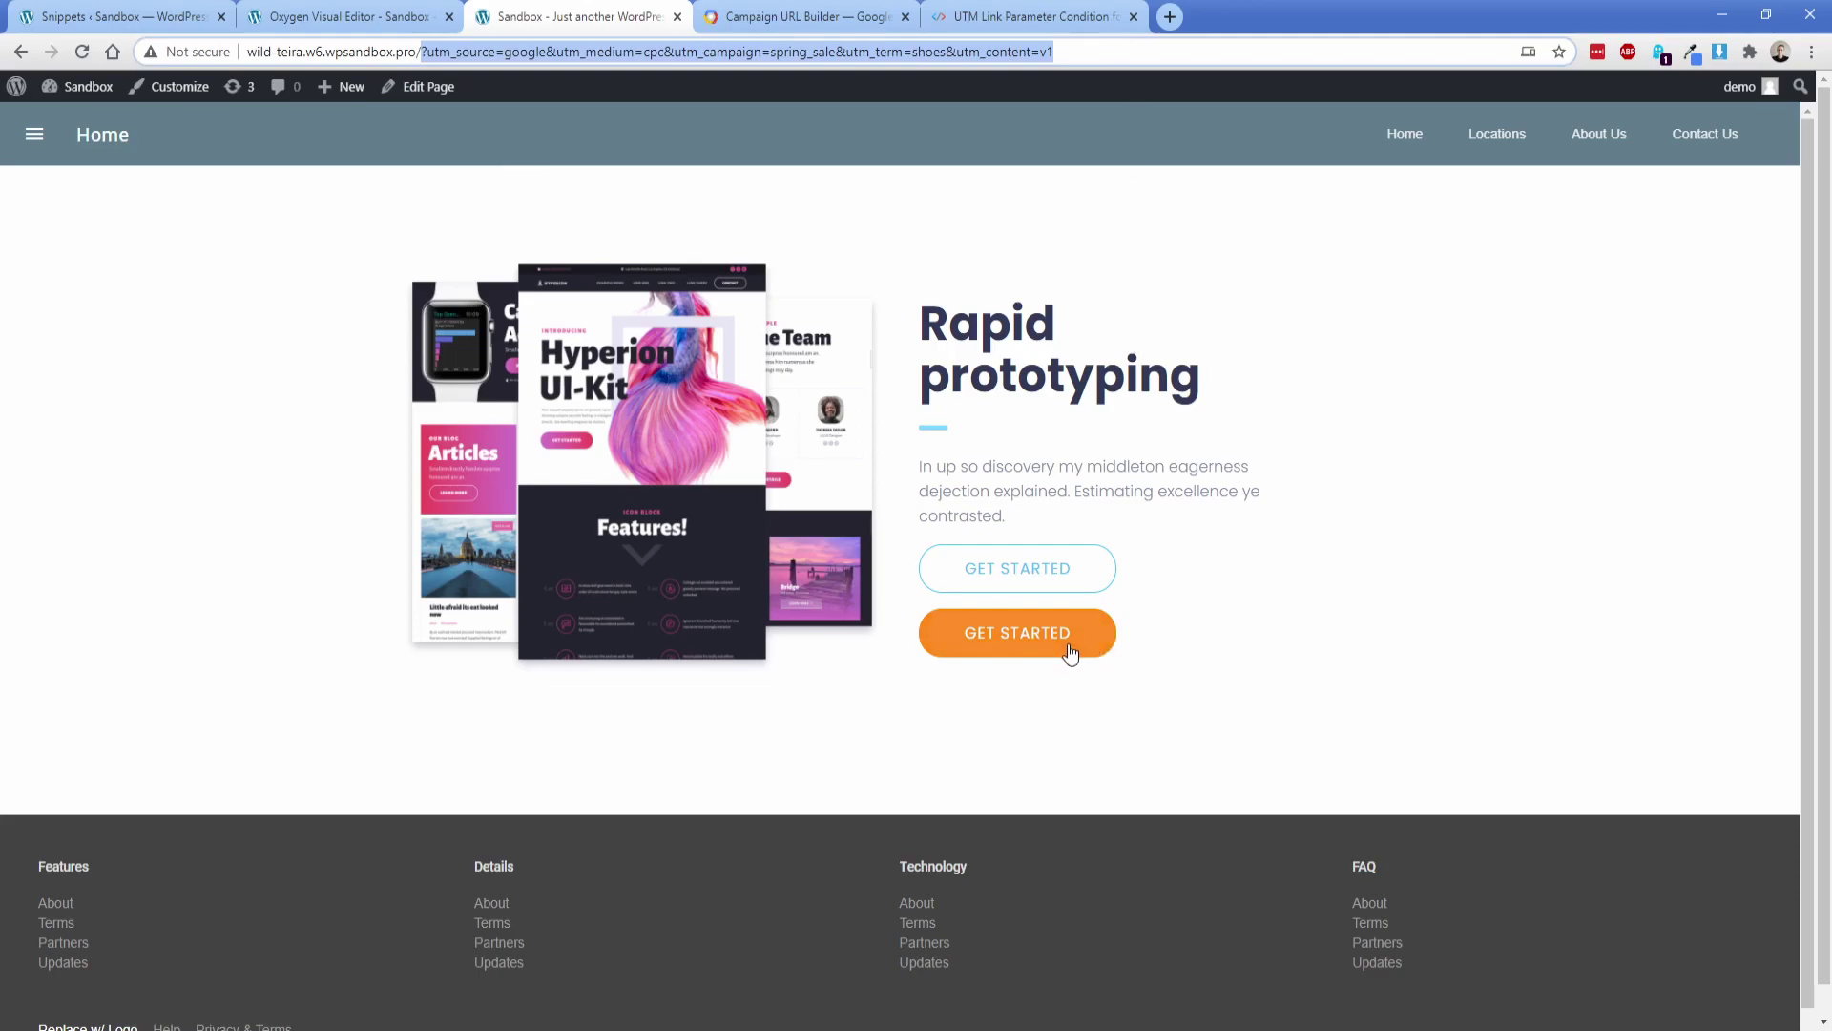
{"action": "left_click", "coordinate": [992, 697]}
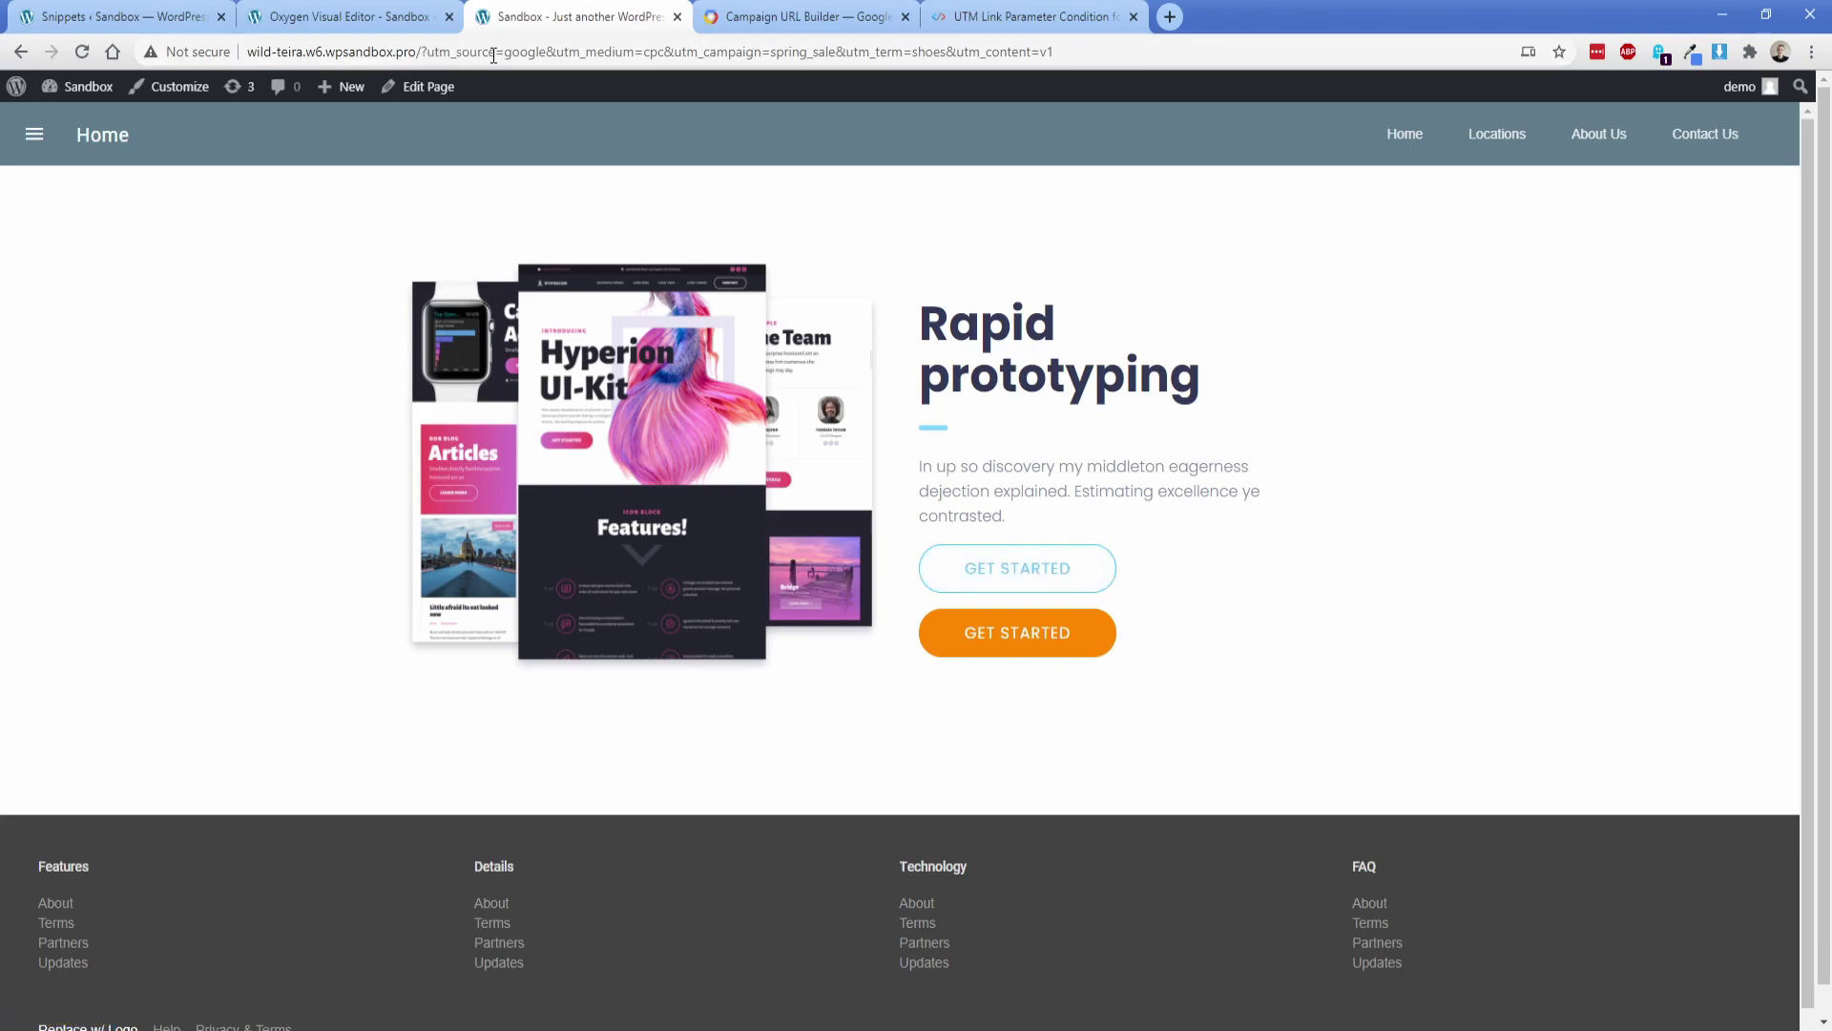
- Give the outlined blue GET STARTED link the condition UTM Source != google
{"action": "left_click", "coordinate": [374, 27]}
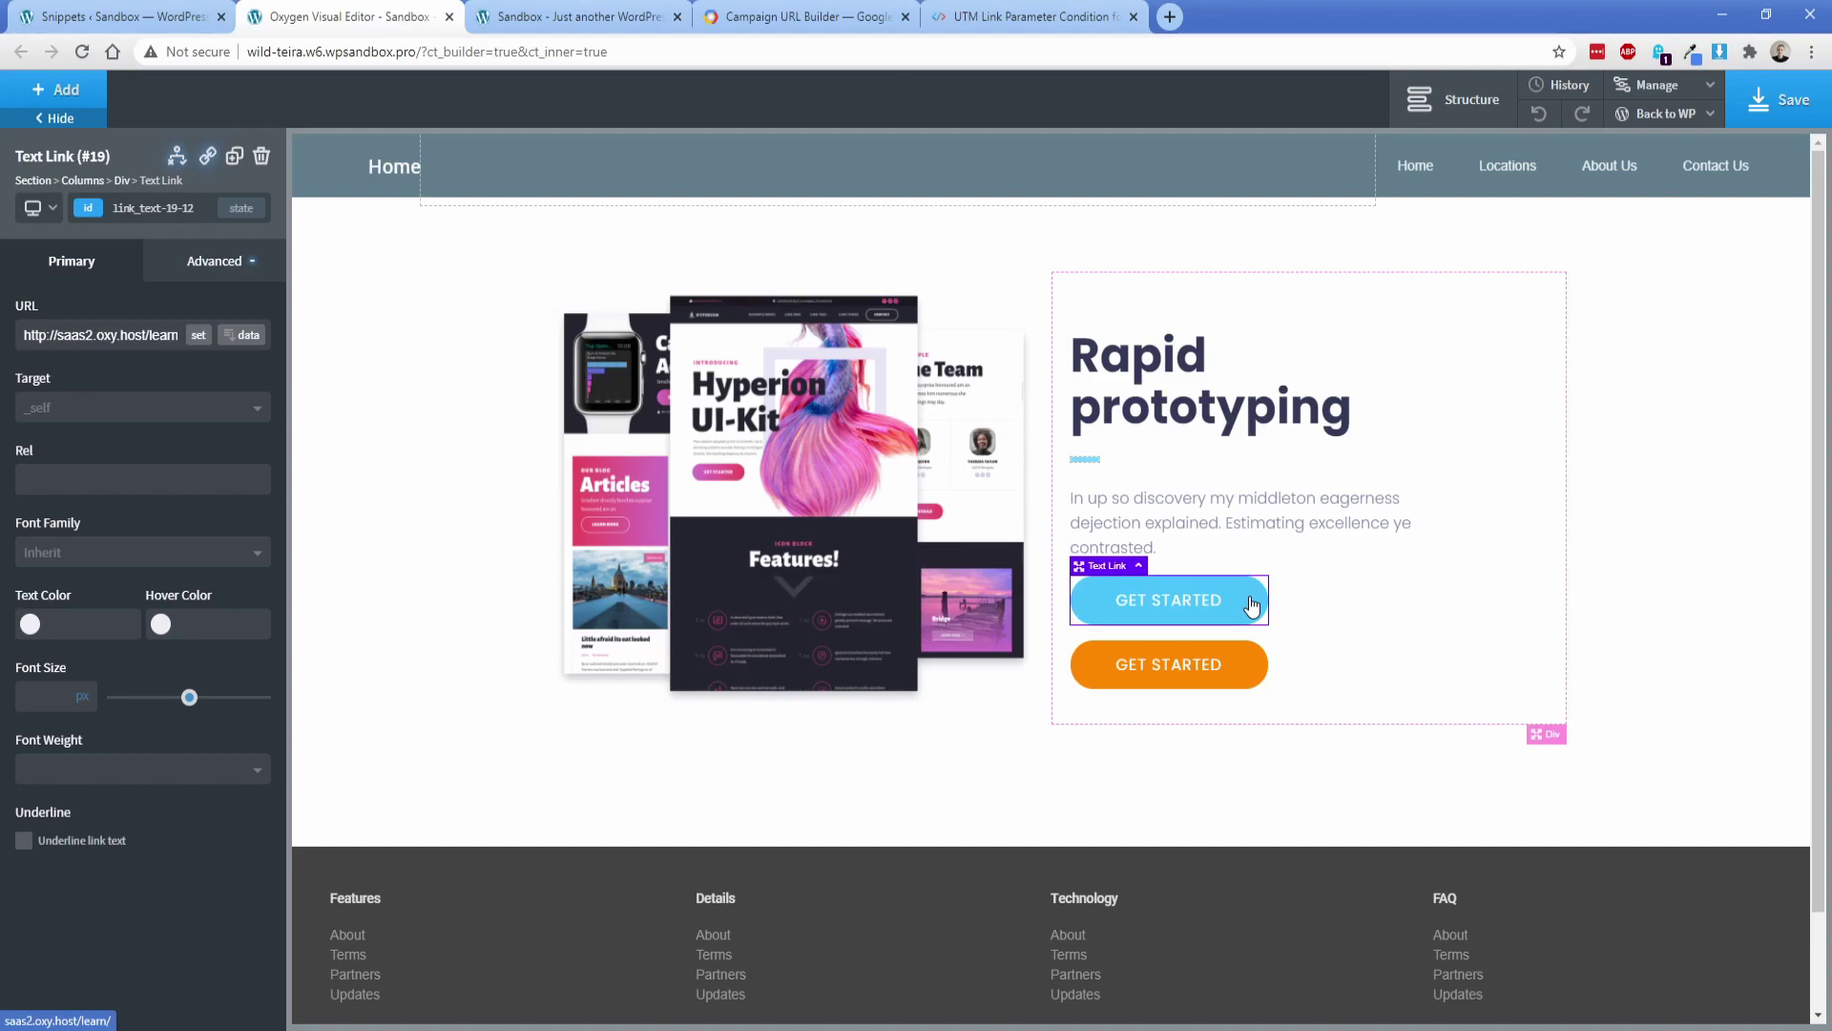
{"action": "left_click", "coordinate": [177, 155]}
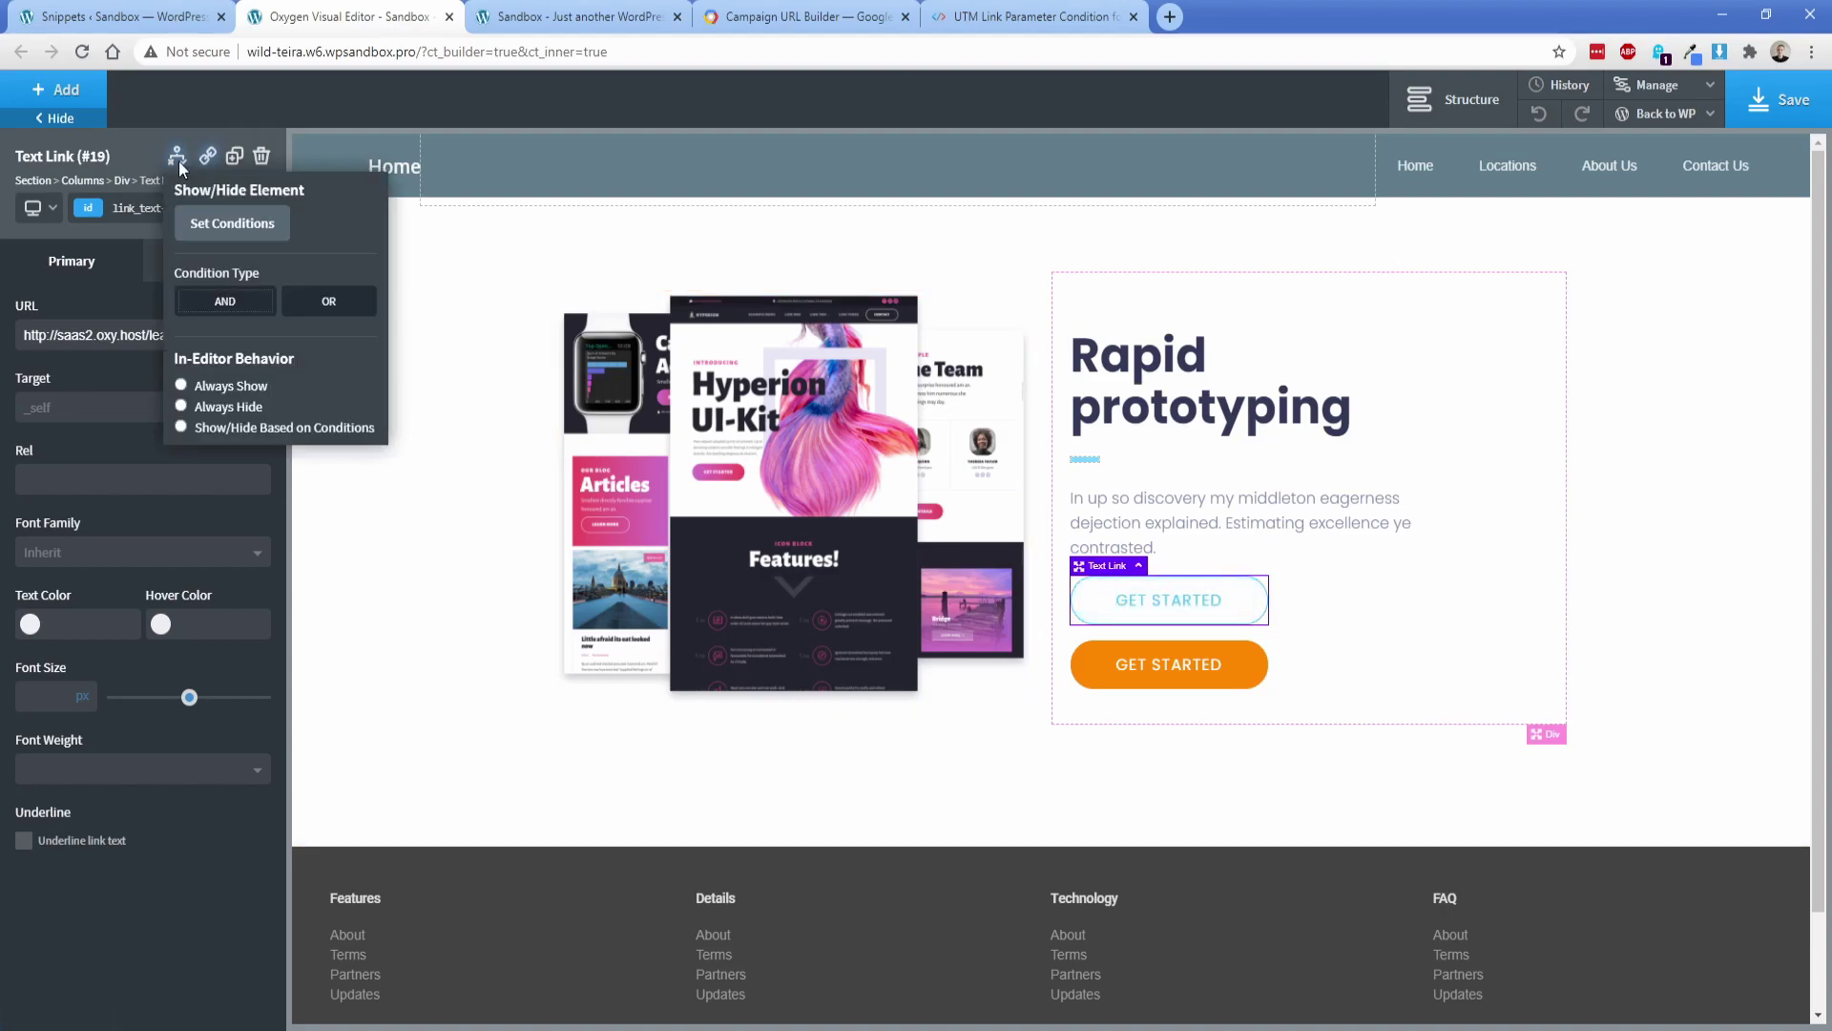
{"action": "left_click", "coordinate": [223, 233]}
{"action": "left_click", "coordinate": [507, 304]}
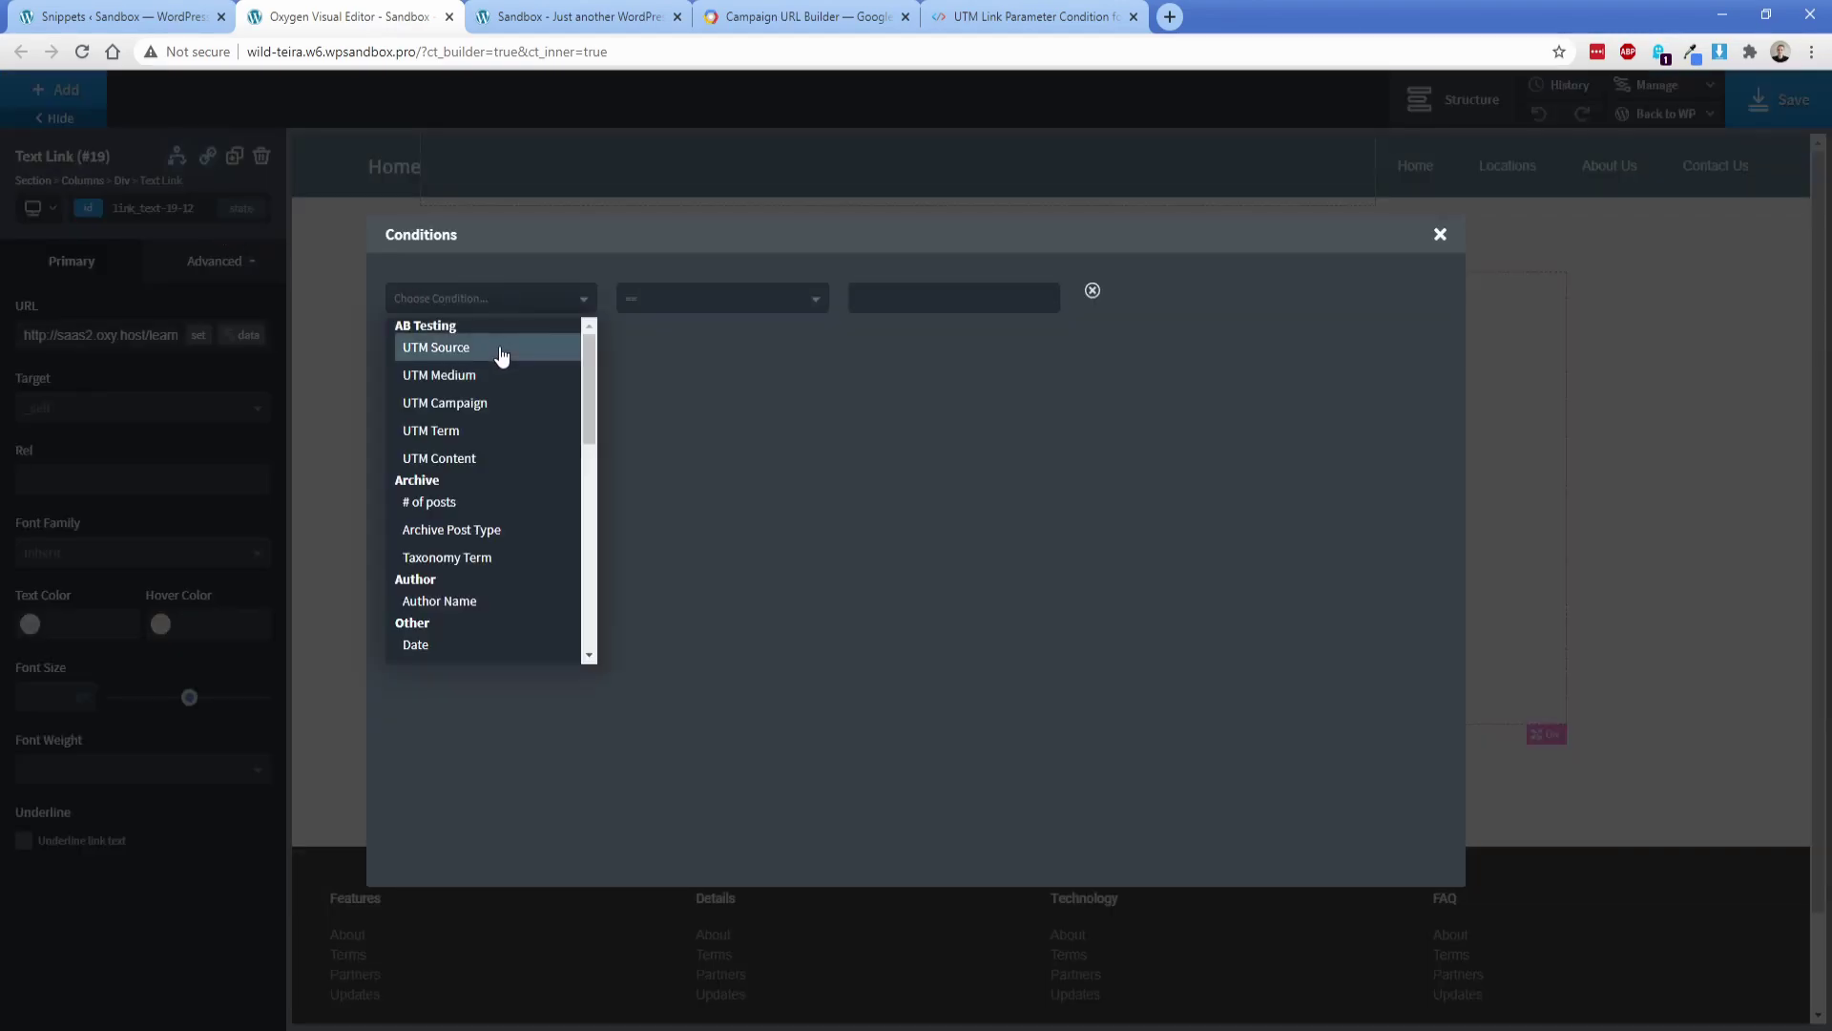
{"action": "left_click", "coordinate": [503, 354]}
{"action": "left_click", "coordinate": [691, 299]}
{"action": "left_click", "coordinate": [667, 360]}
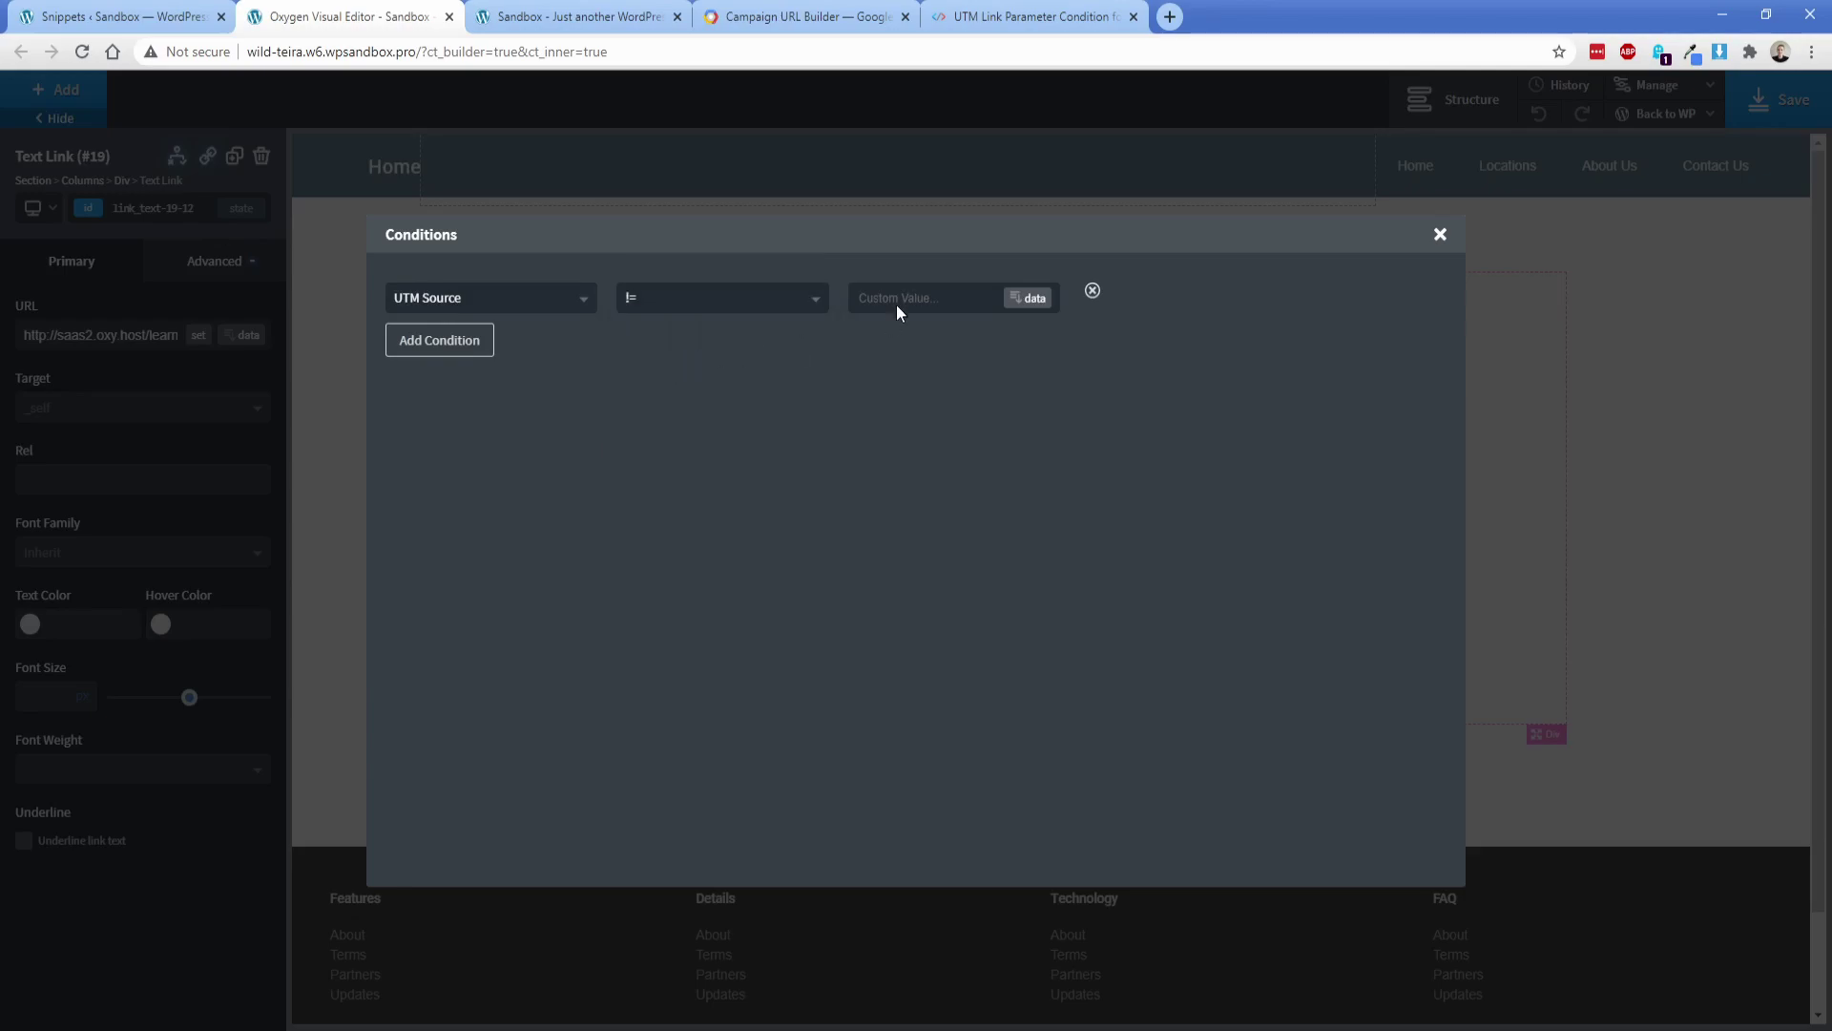
{"action": "left_click", "coordinate": [902, 299]}
{"action": "type", "text": "google"}
{"action": "left_click", "coordinate": [1439, 233]}
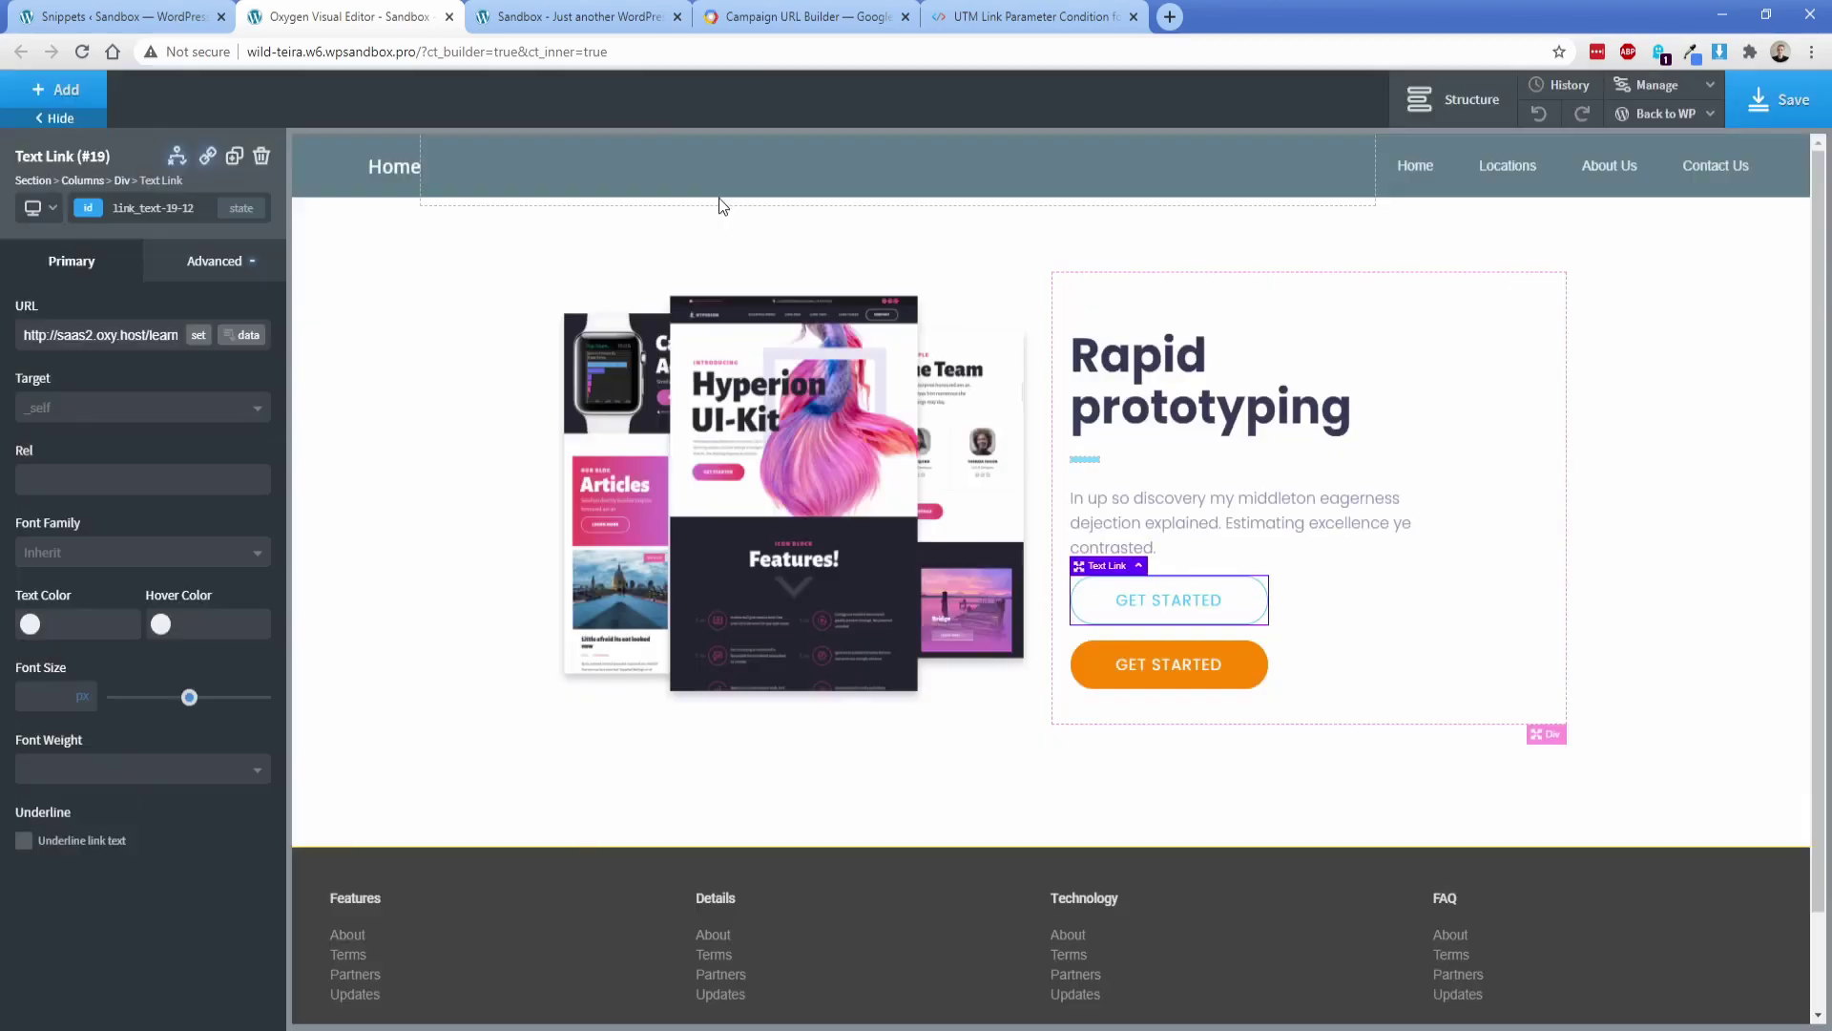
- Reload the UTM-tagged live page, then reload it without the UTM query string
{"action": "left_click", "coordinate": [582, 16]}
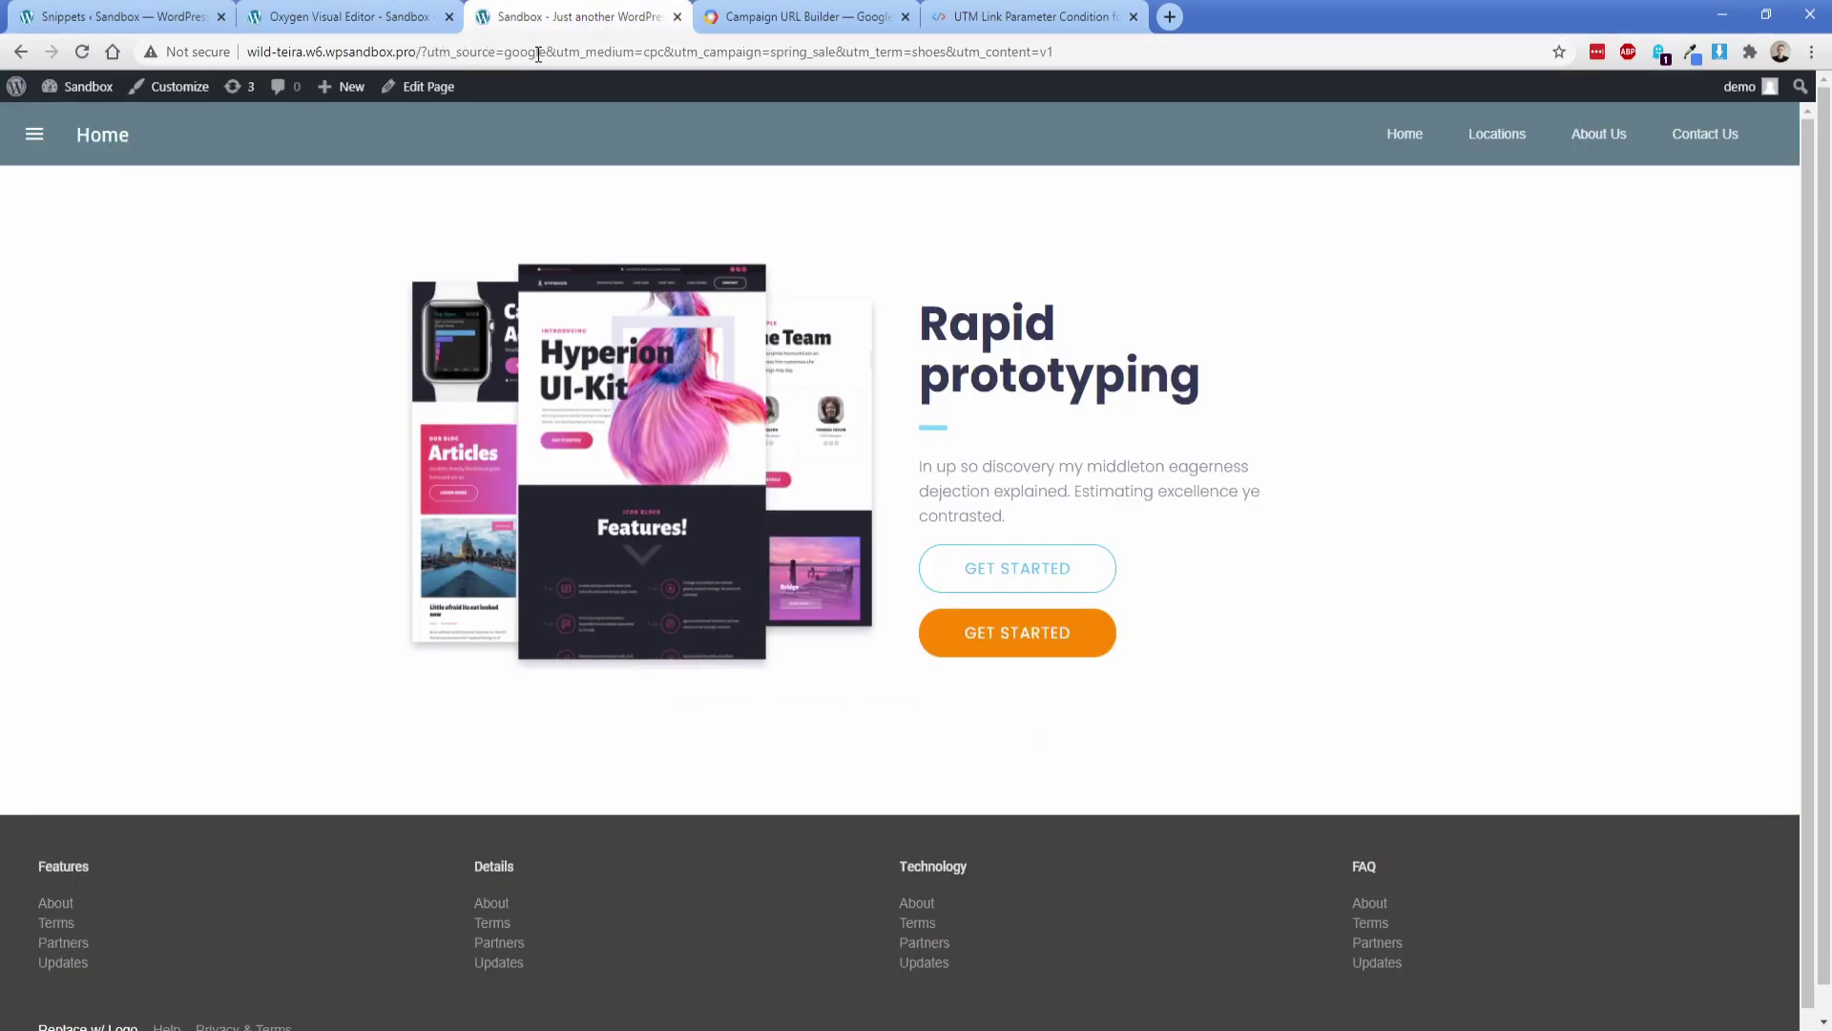
{"action": "left_click", "coordinate": [82, 52]}
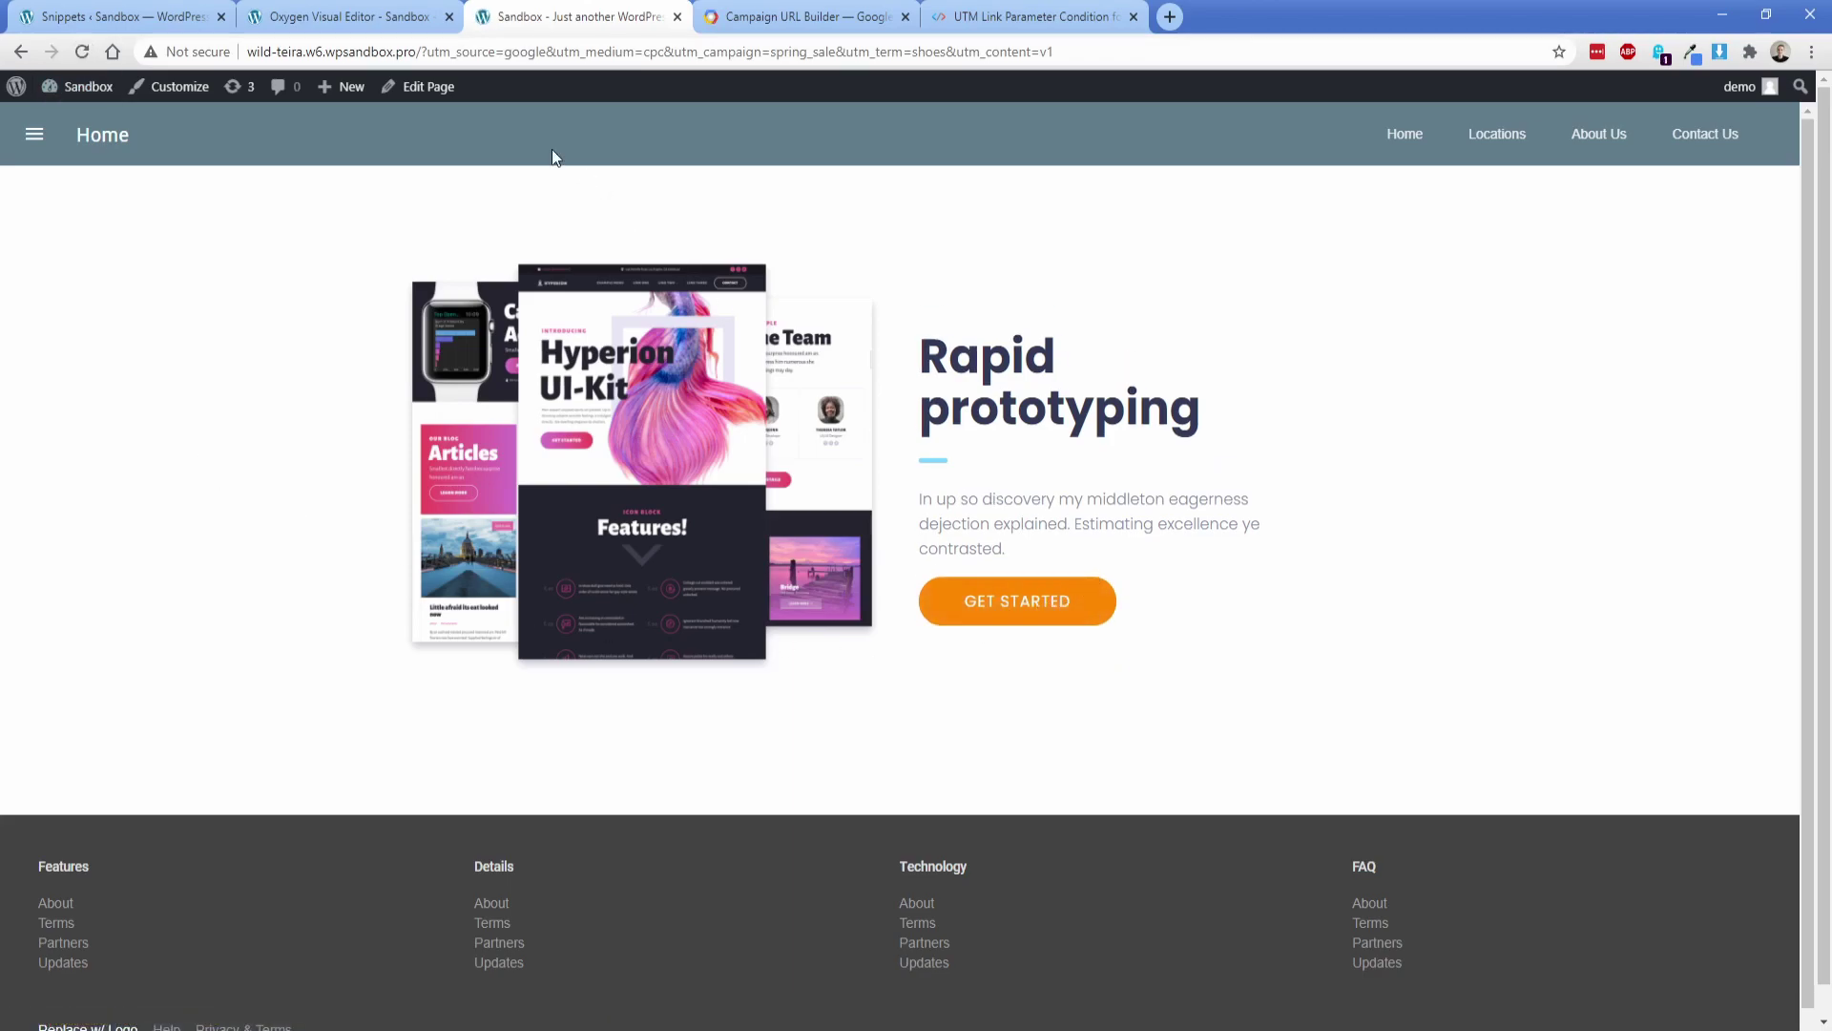
{"action": "left_click_drag", "start_coordinate": [420, 51], "coordinate": [1054, 52]}
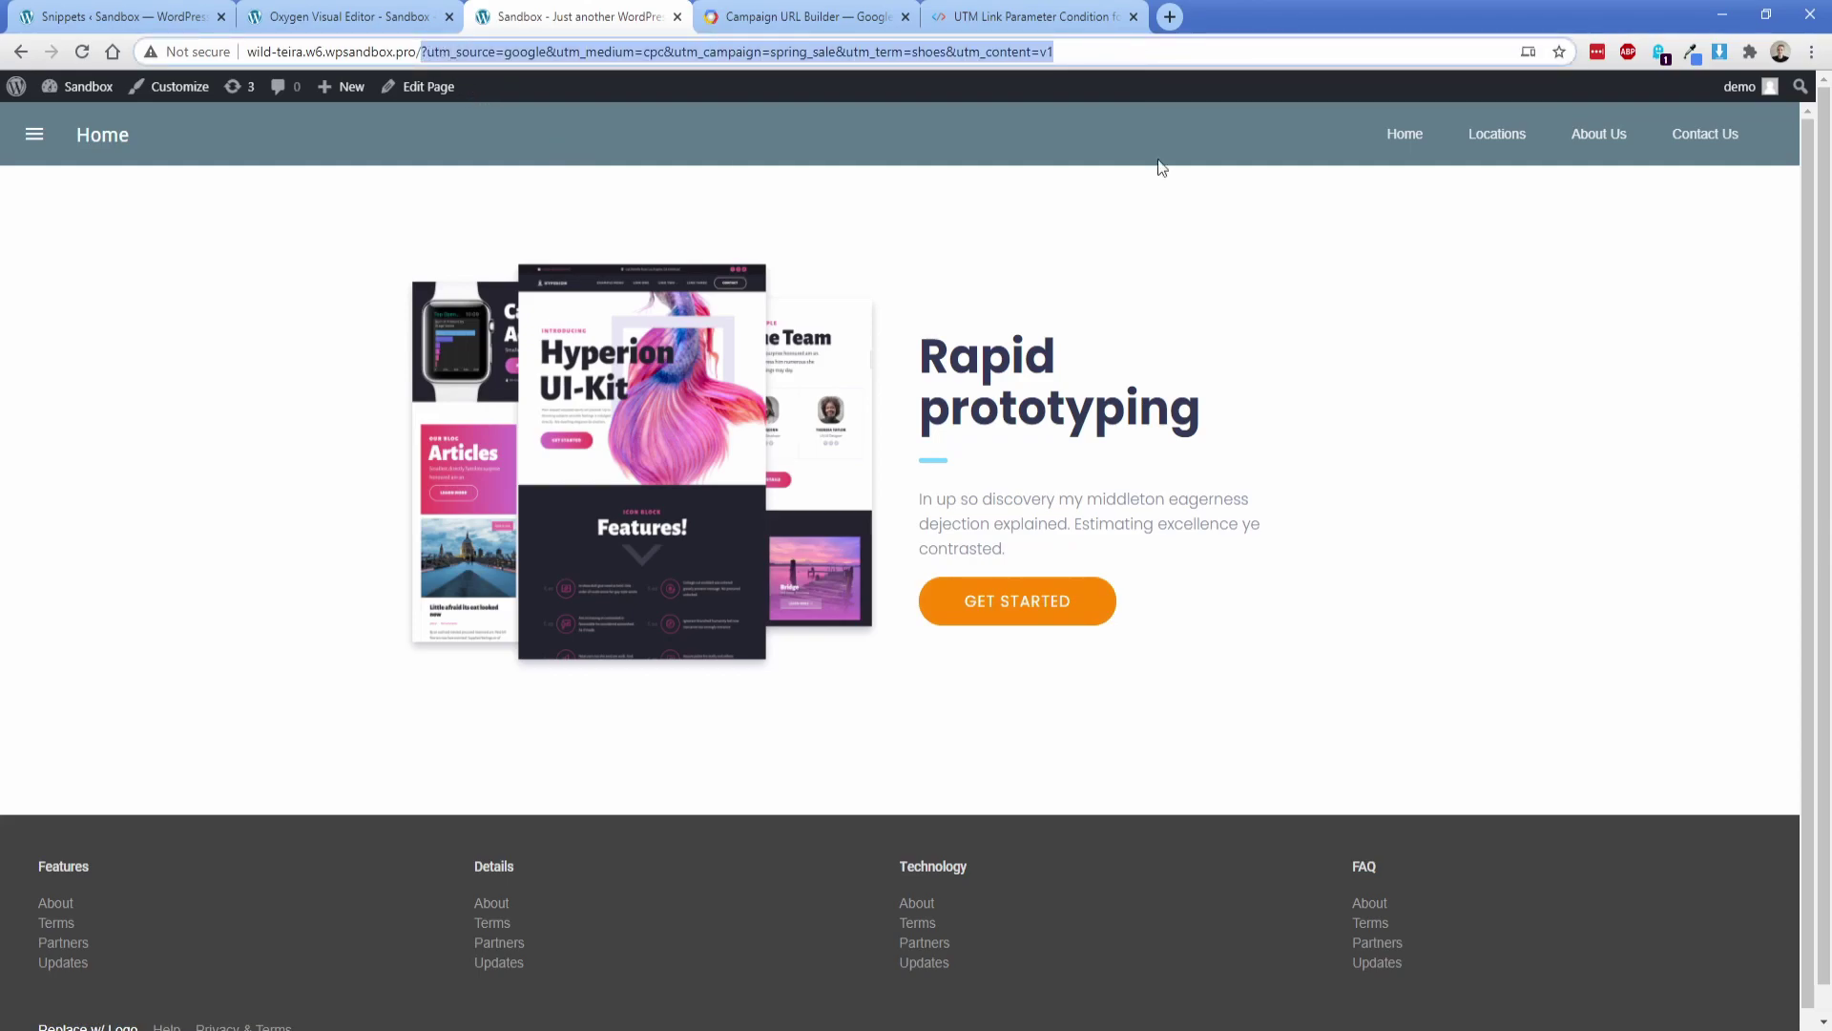
{"action": "key", "text": "BackSpace"}
{"action": "key", "text": "Return"}
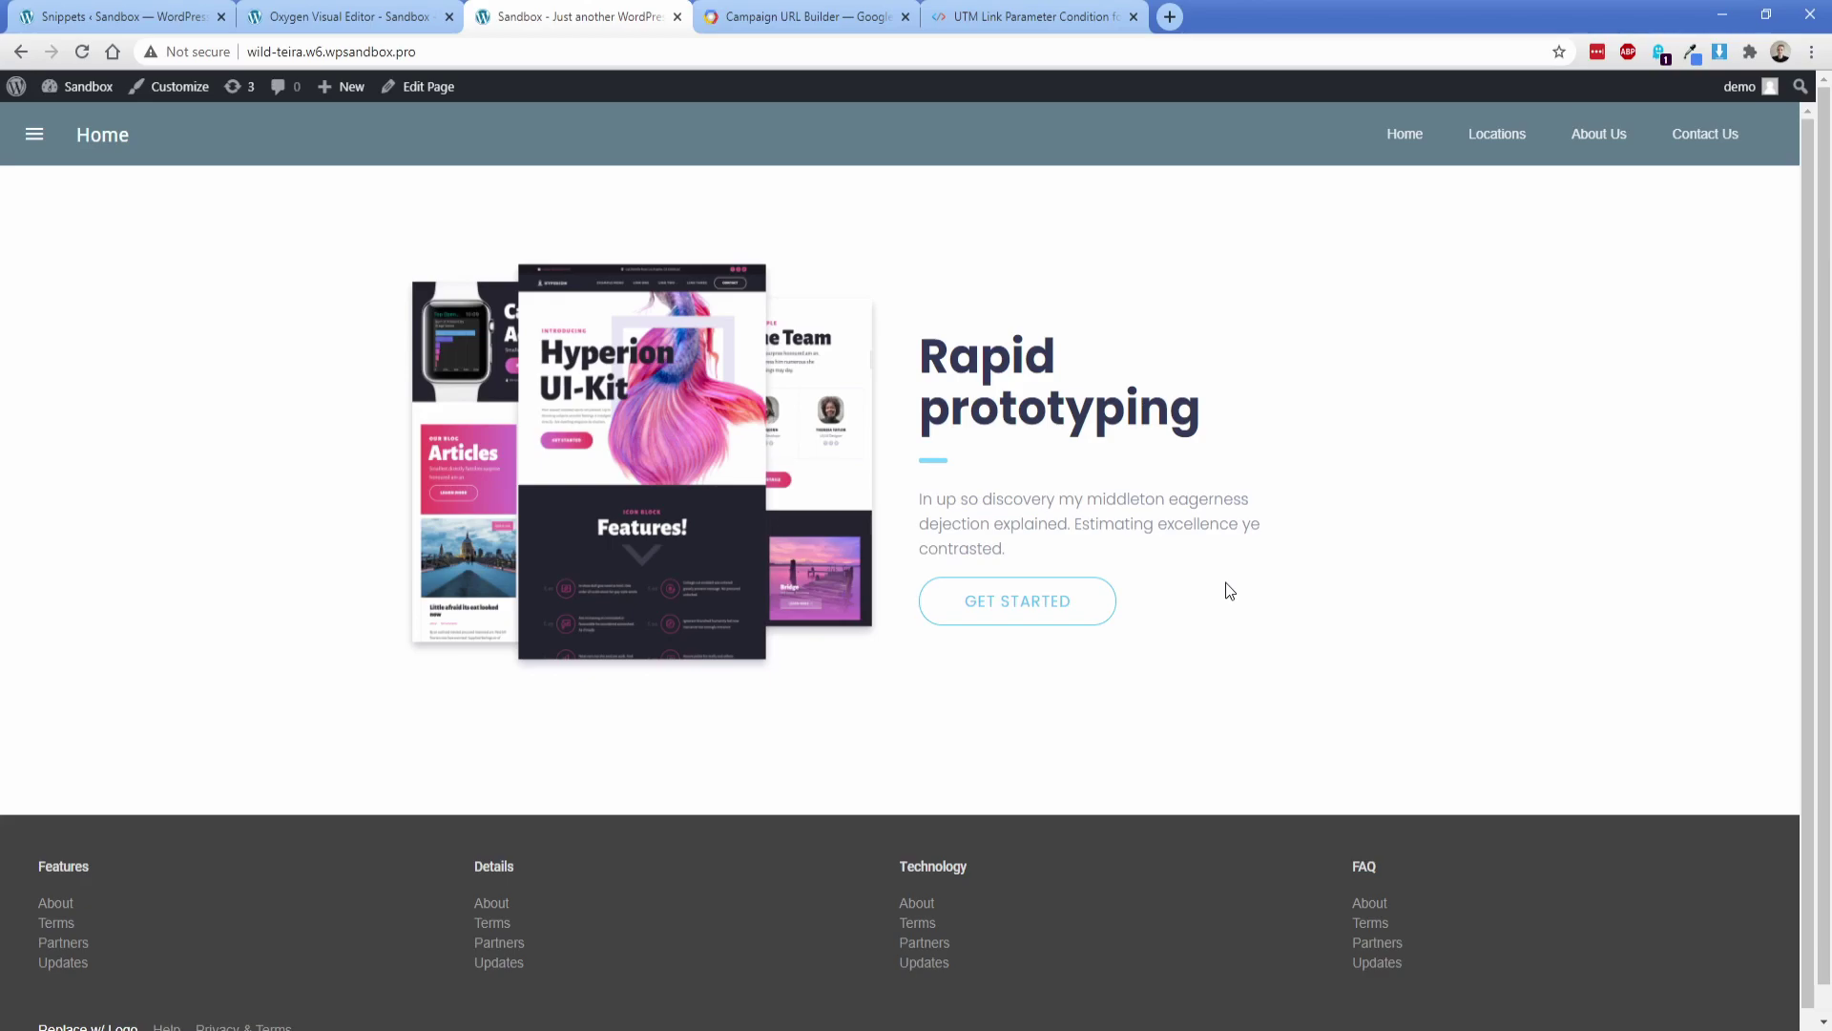
- Return to the Permaslug article 'UTM Link Parameter Condition for Oxygen'
{"action": "left_click", "coordinate": [1029, 17]}
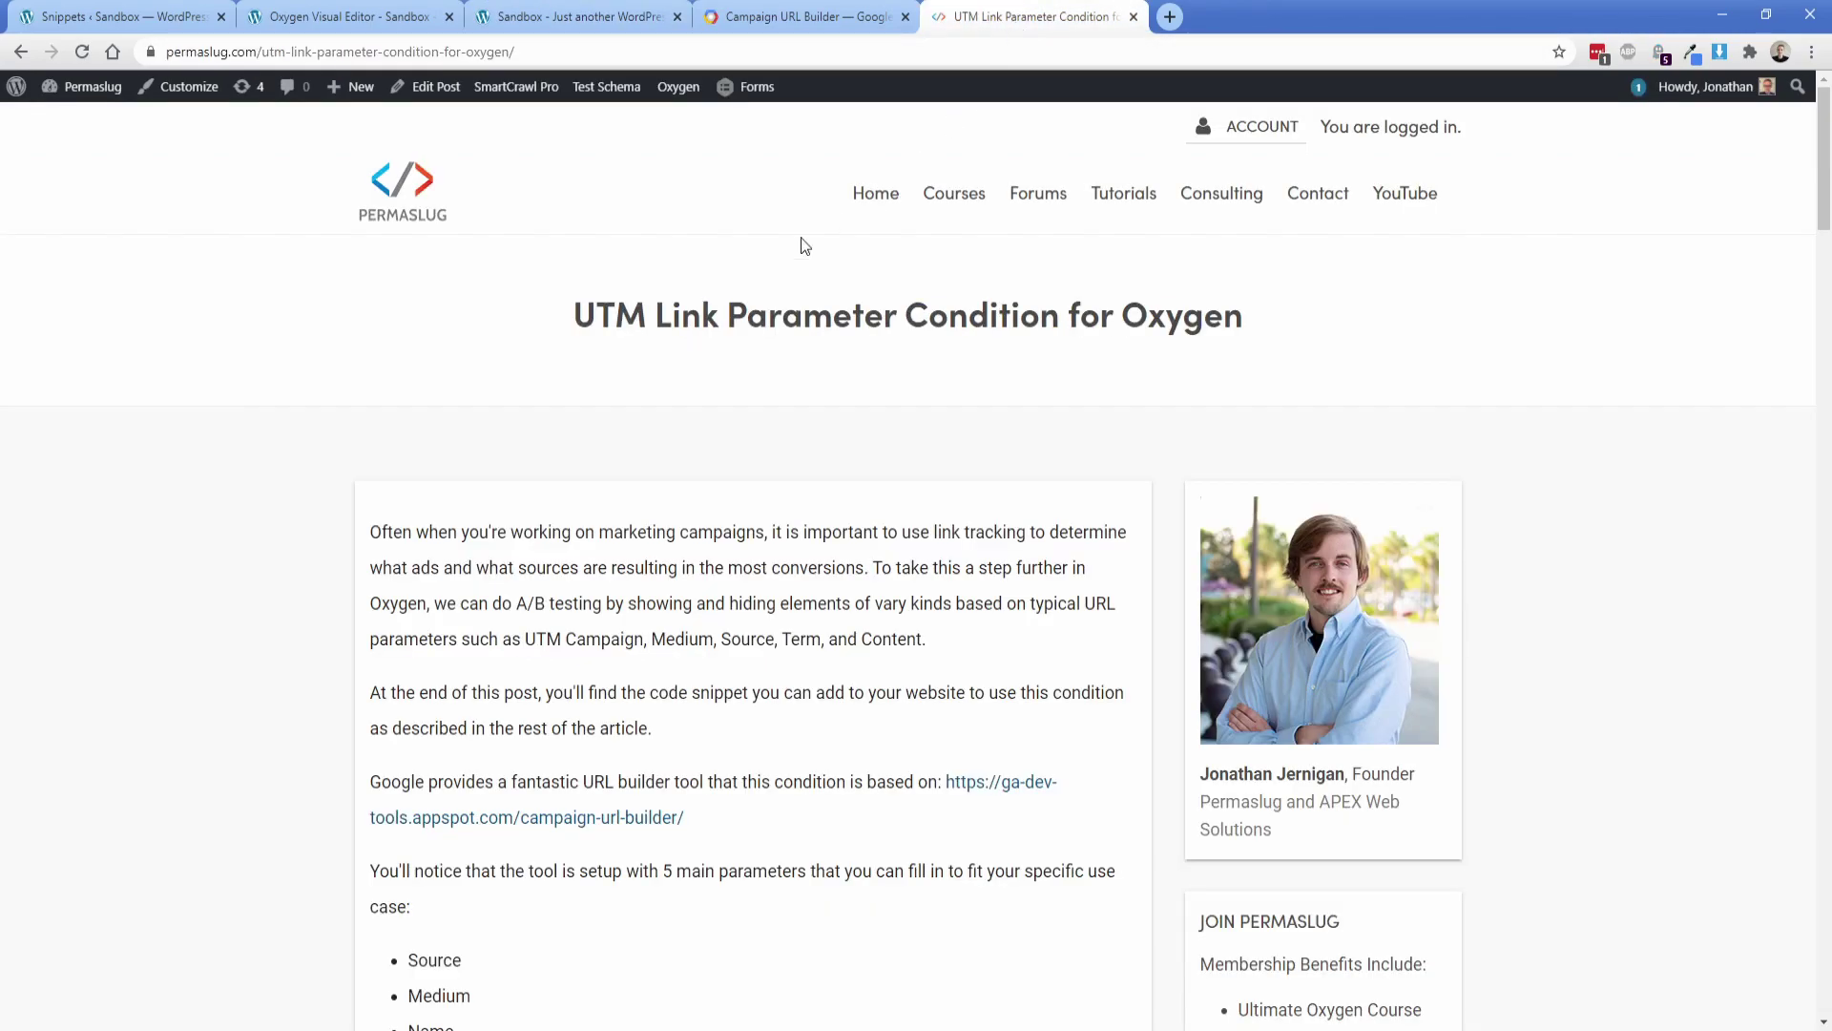